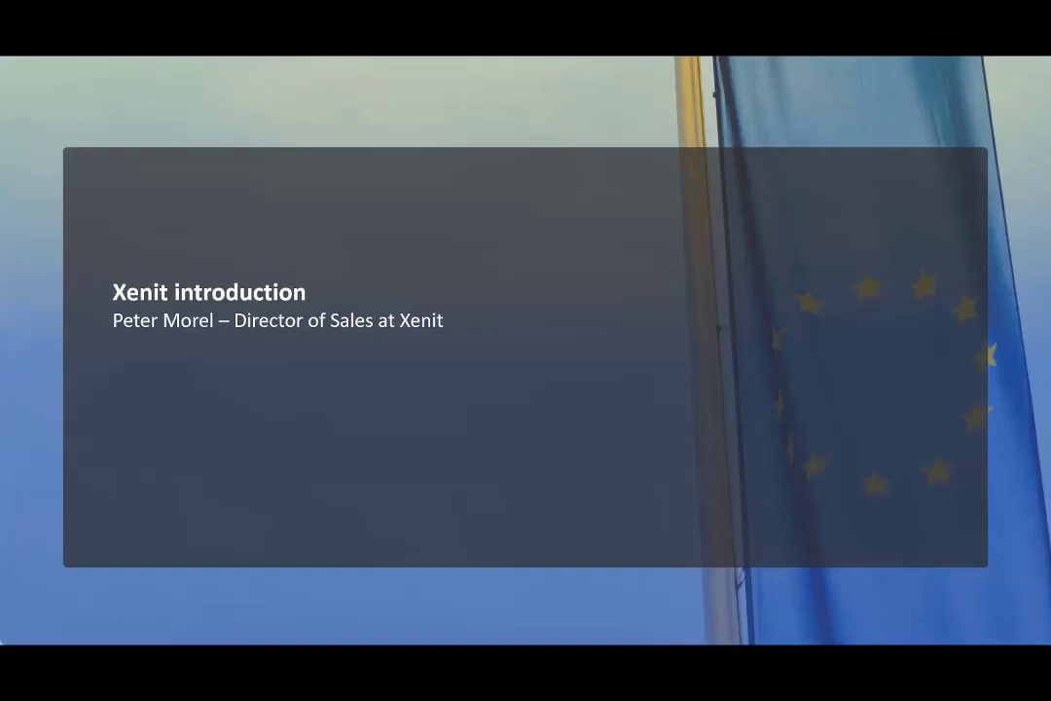
Advance through the Xenit - Return on Content slide to the Industries we focus on slide.
key(Right)
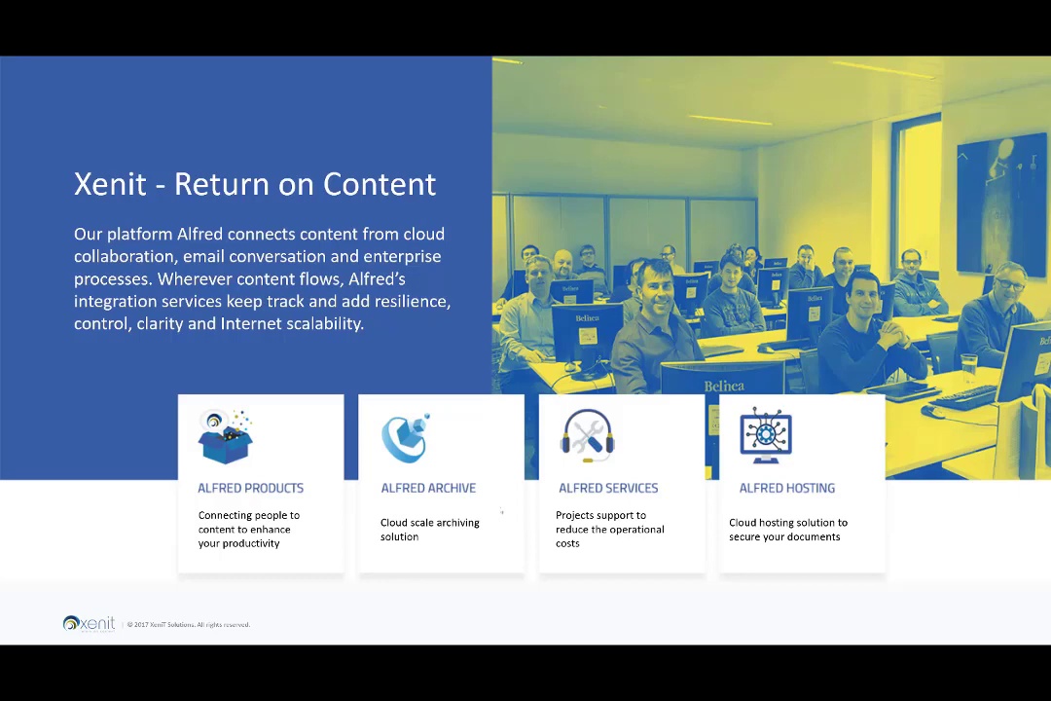
key(Right)
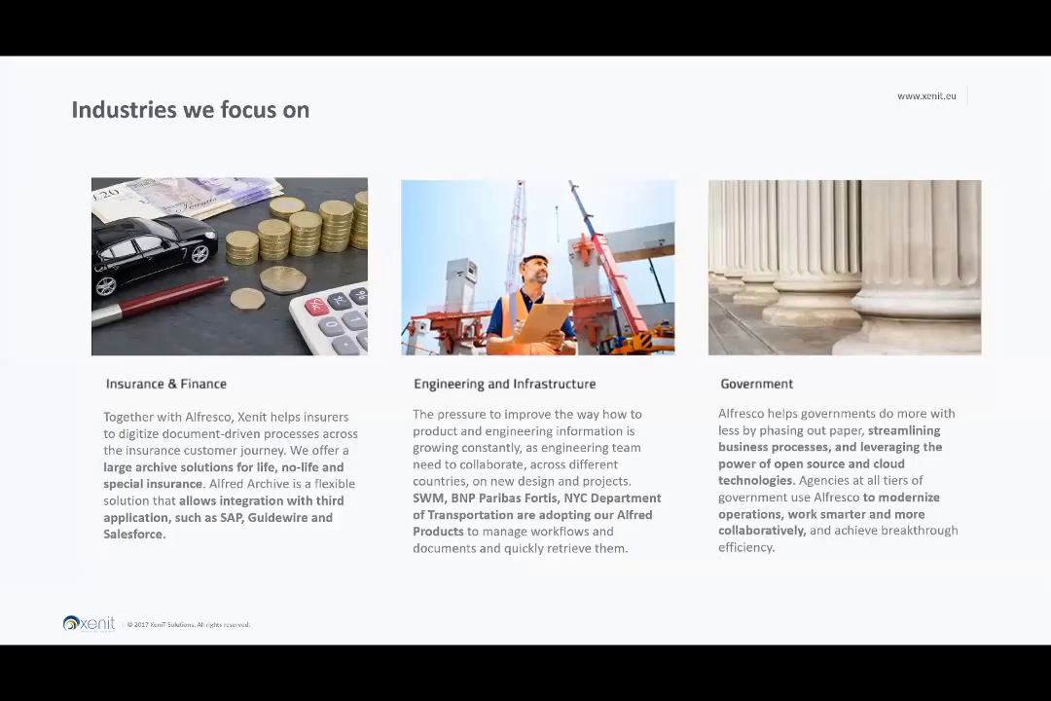
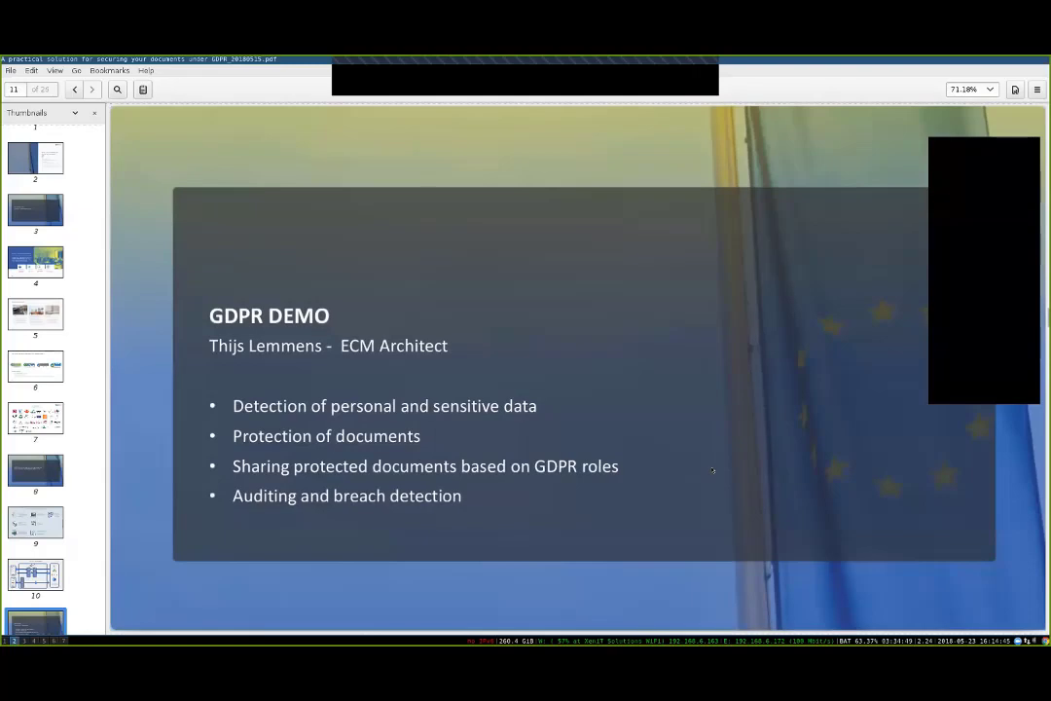
Present the PDF deck full screen and advance to slide 12, Detection of Personal and Sensitive data.
key(F5)
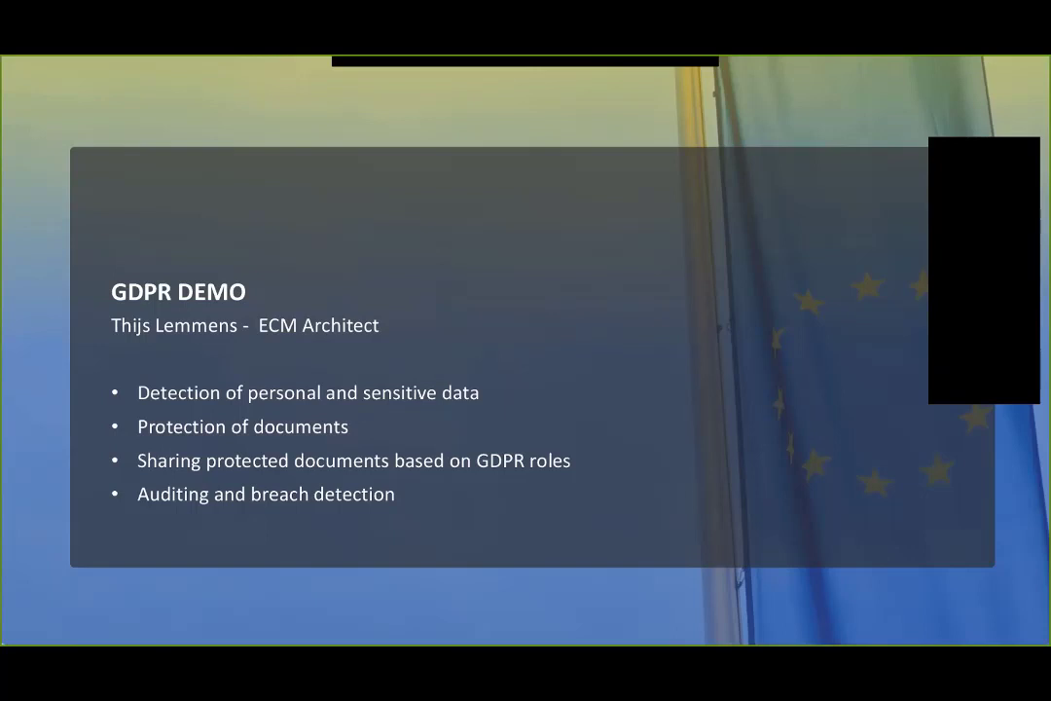
key(Right)
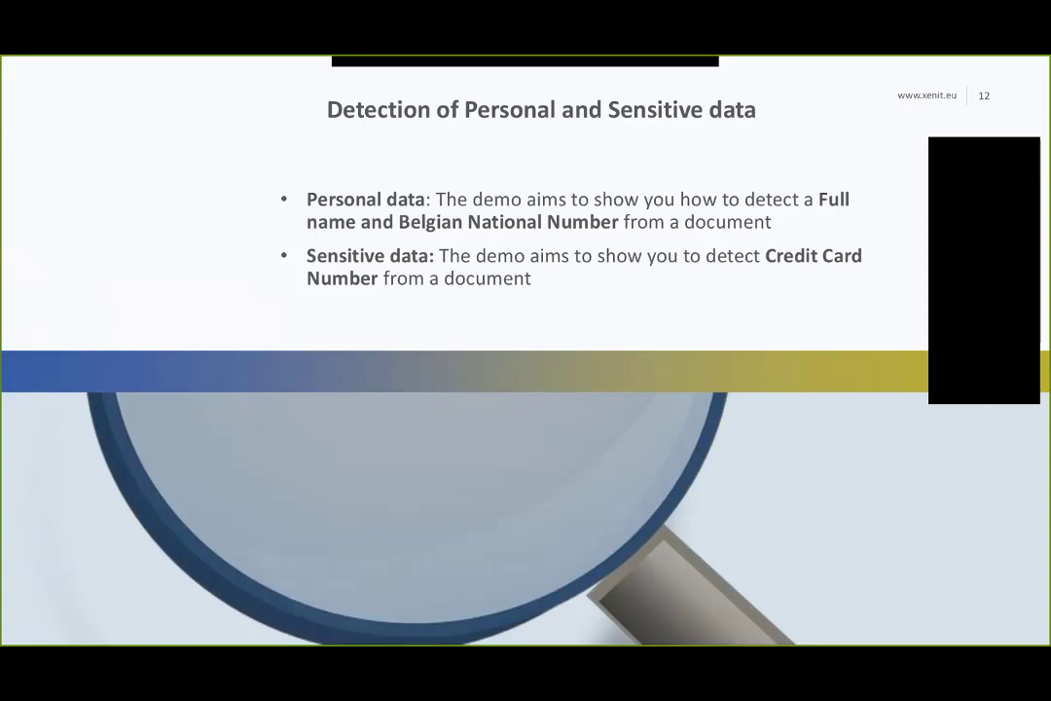
Advance to slide 13 on uploading documents to Alfred Desktop.
key(Right)
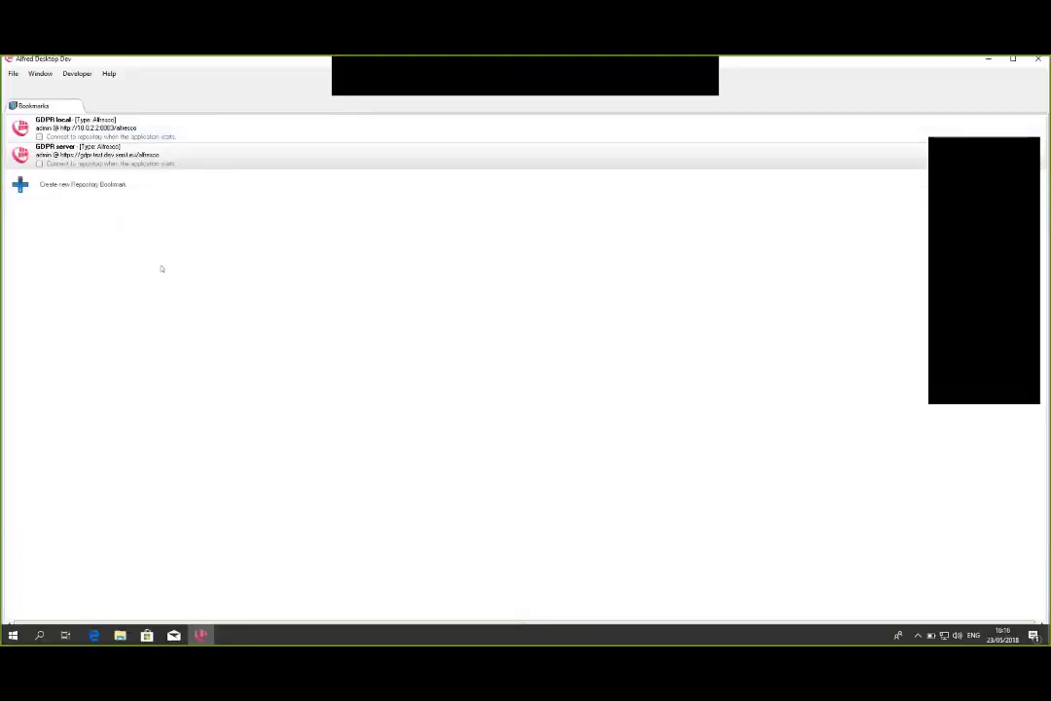
Connect to the GDPR server and expand Company Home's Shared folder to reveal its cv subfolder.
double_click(87, 153)
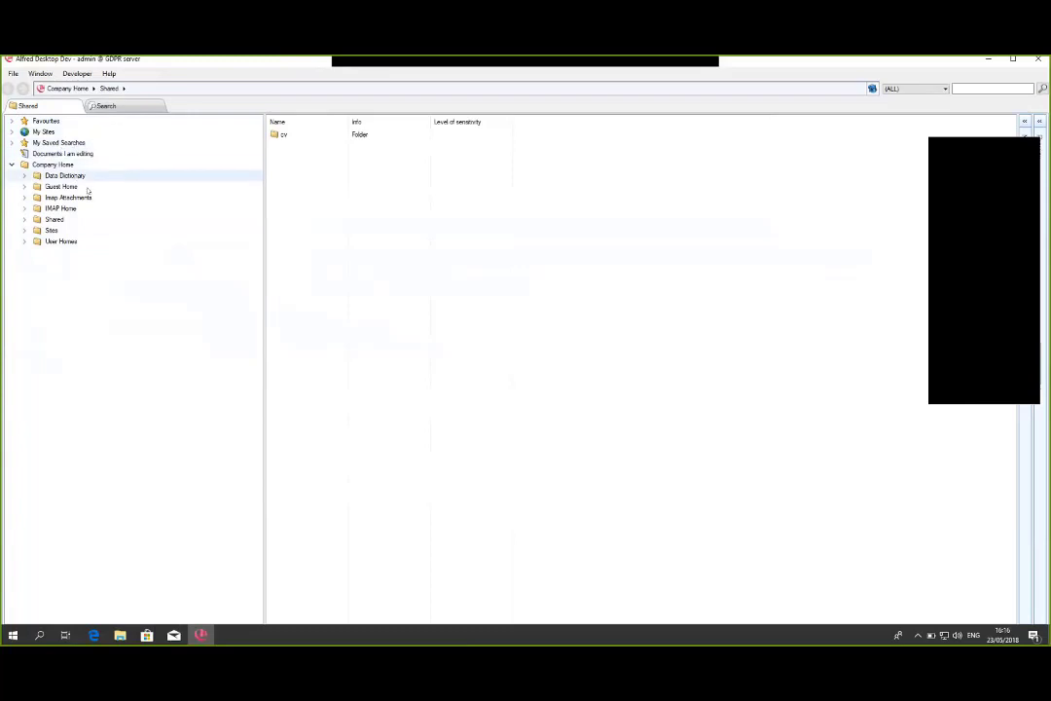
click(55, 222)
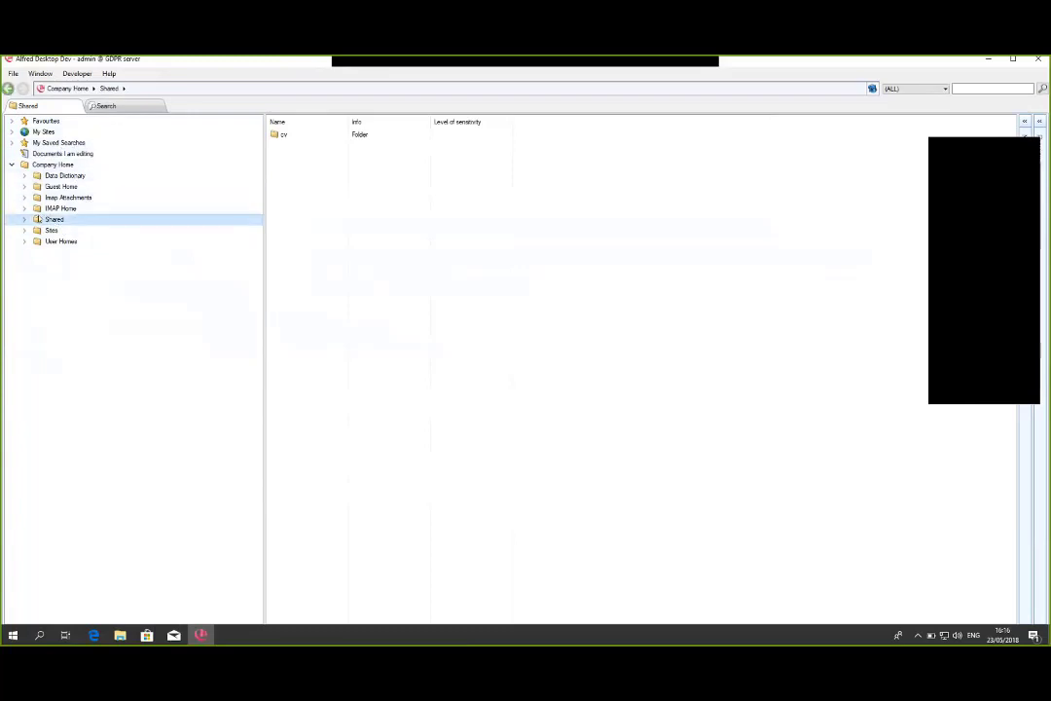
double_click(43, 220)
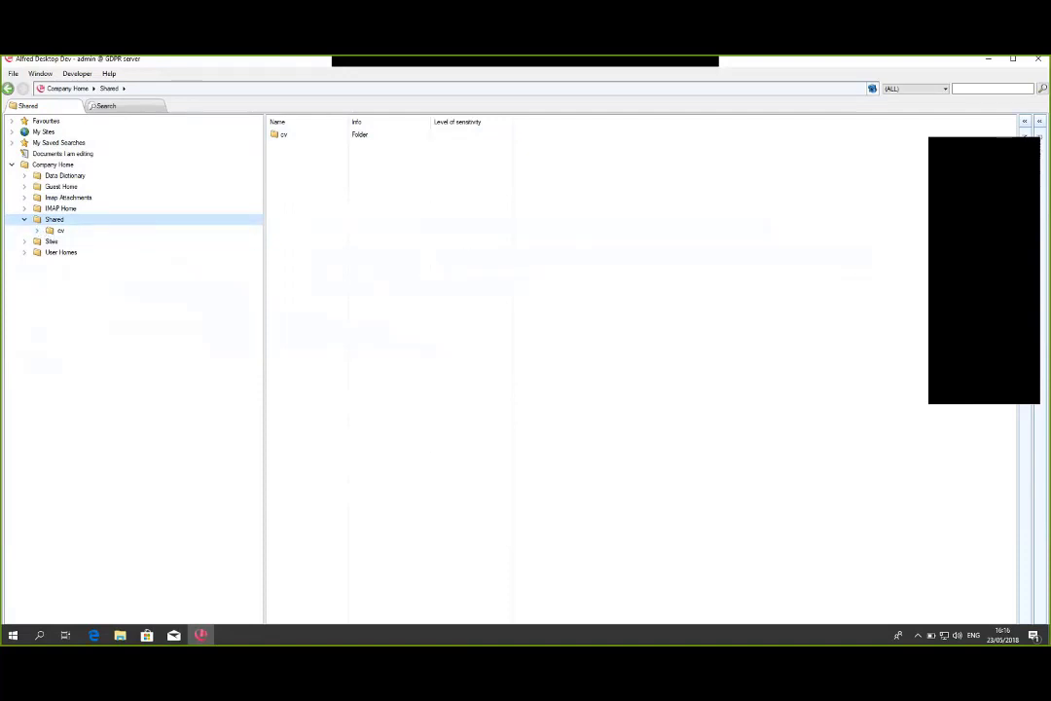
Drag Belgian_number.pdf and pay_slip.pdf from test docs into Shared, then minimize File Explorer.
click(120, 635)
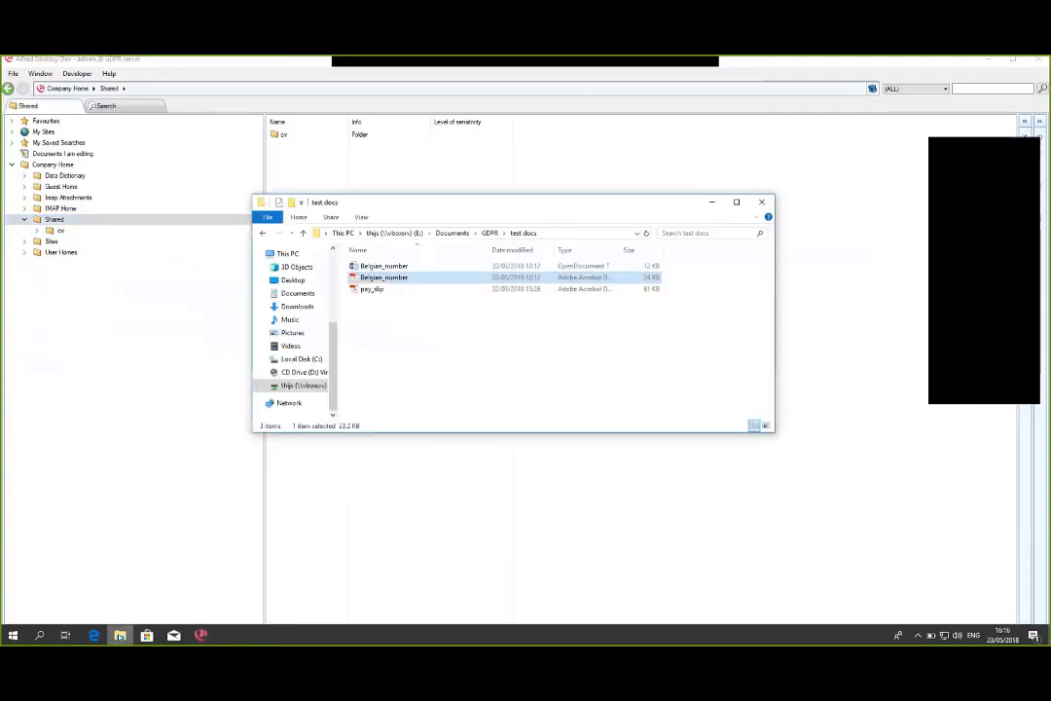
ctrl+click(373, 289)
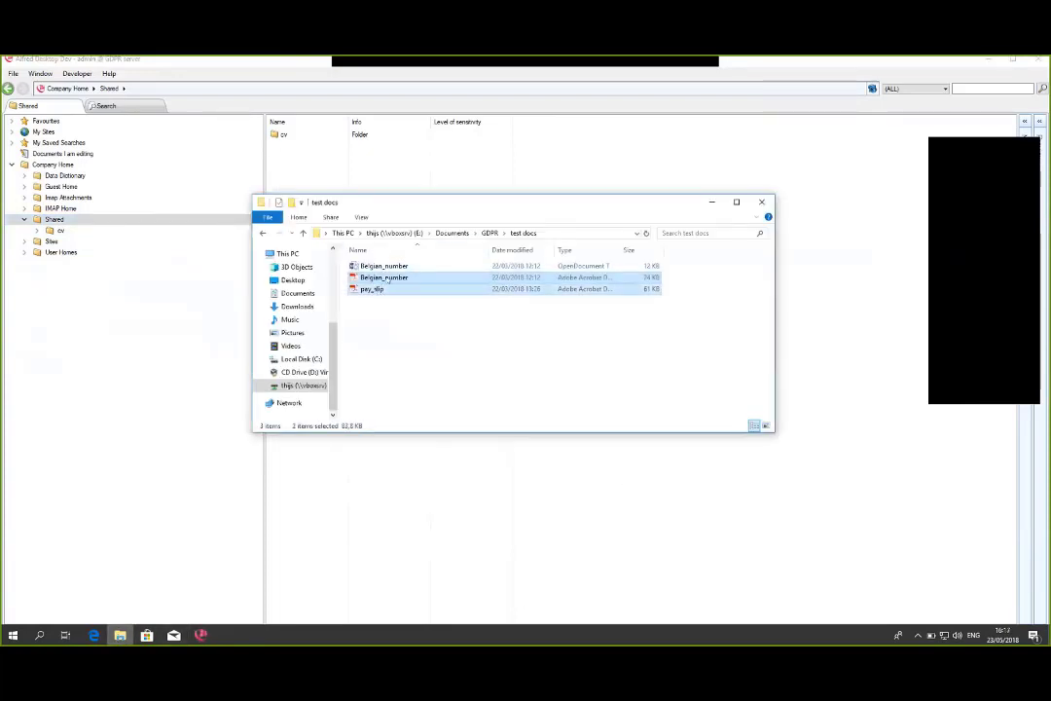
drag(373, 289, 399, 176)
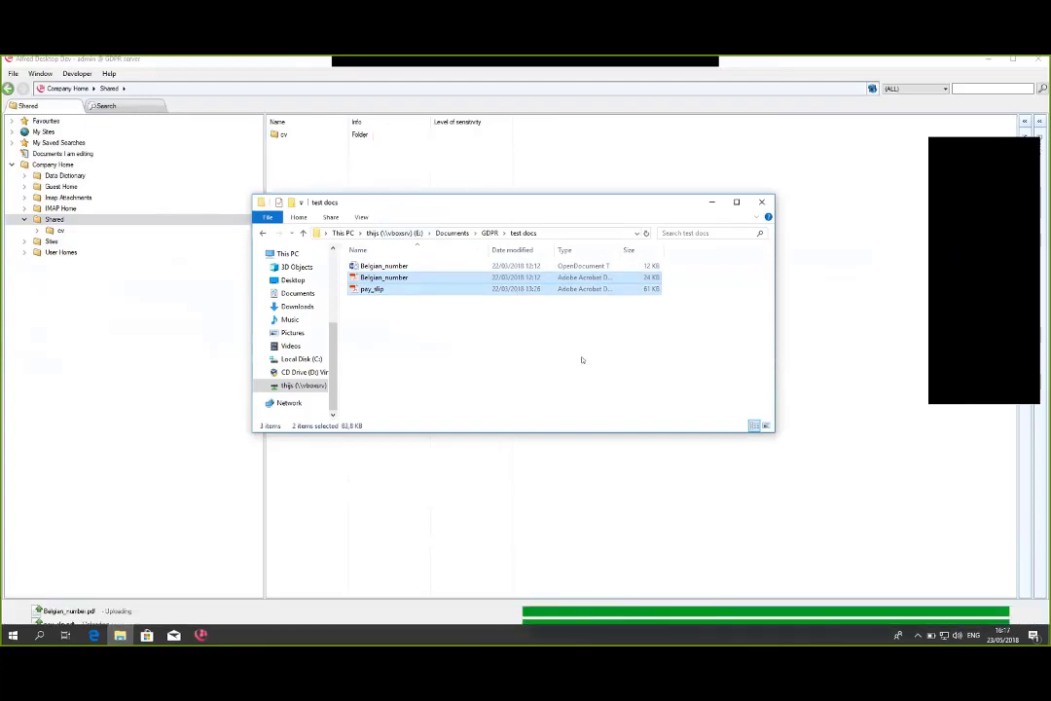
click(710, 201)
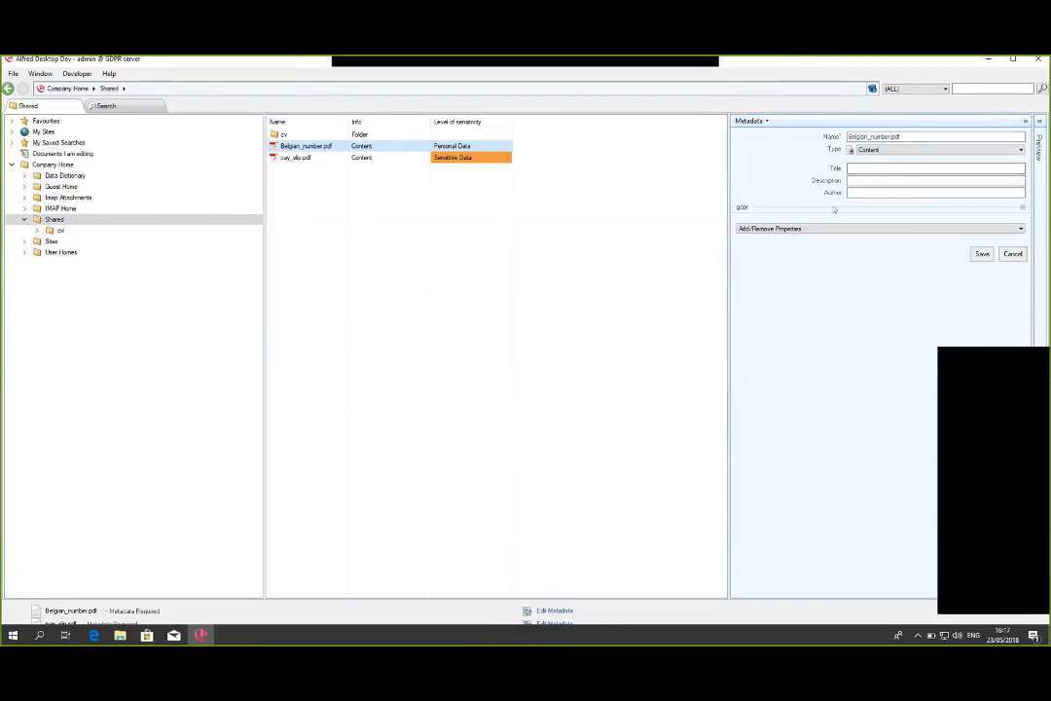
Select Belgian_number.pdf, cancel the accidental rename, and expand its gdpr metadata details.
click(312, 145)
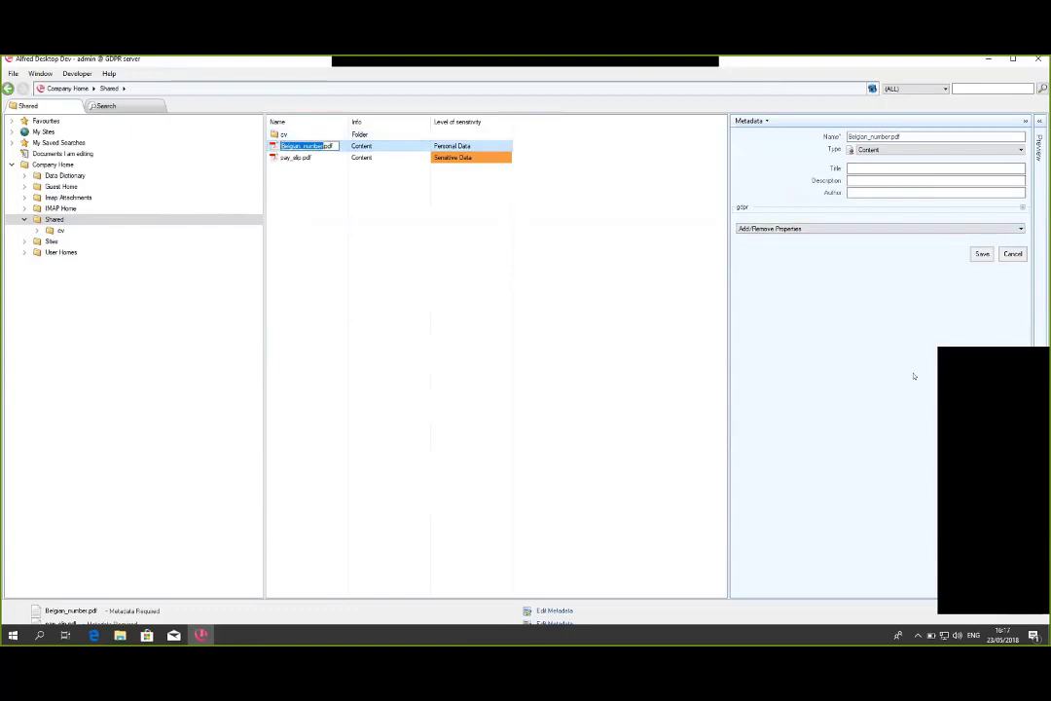
click(564, 265)
click(359, 145)
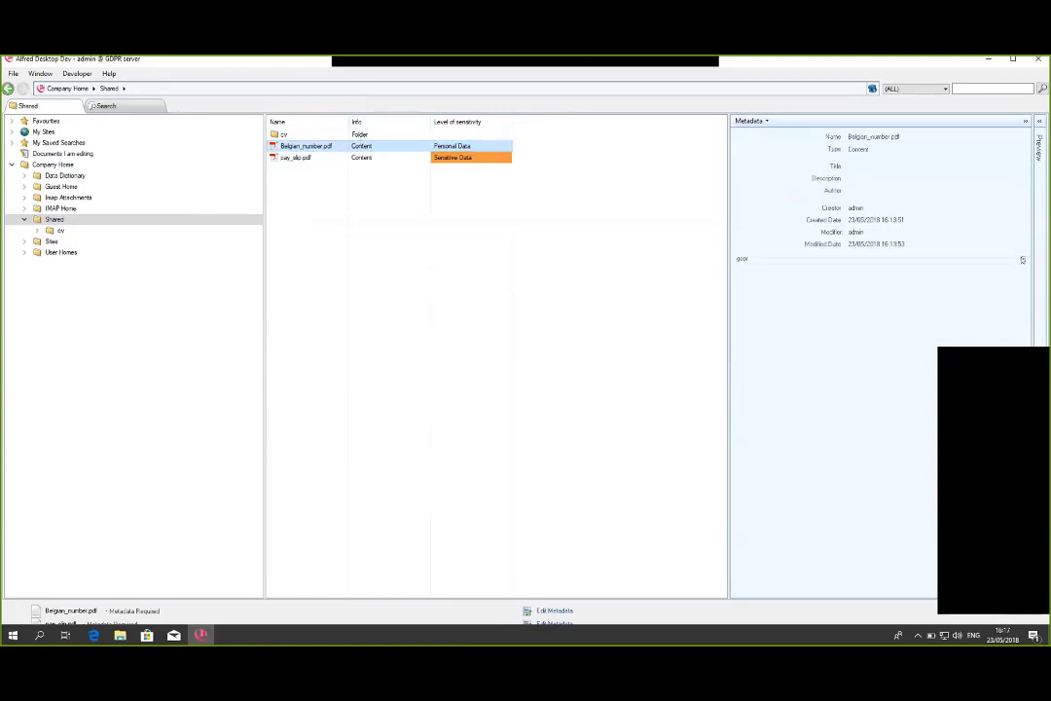
click(1022, 260)
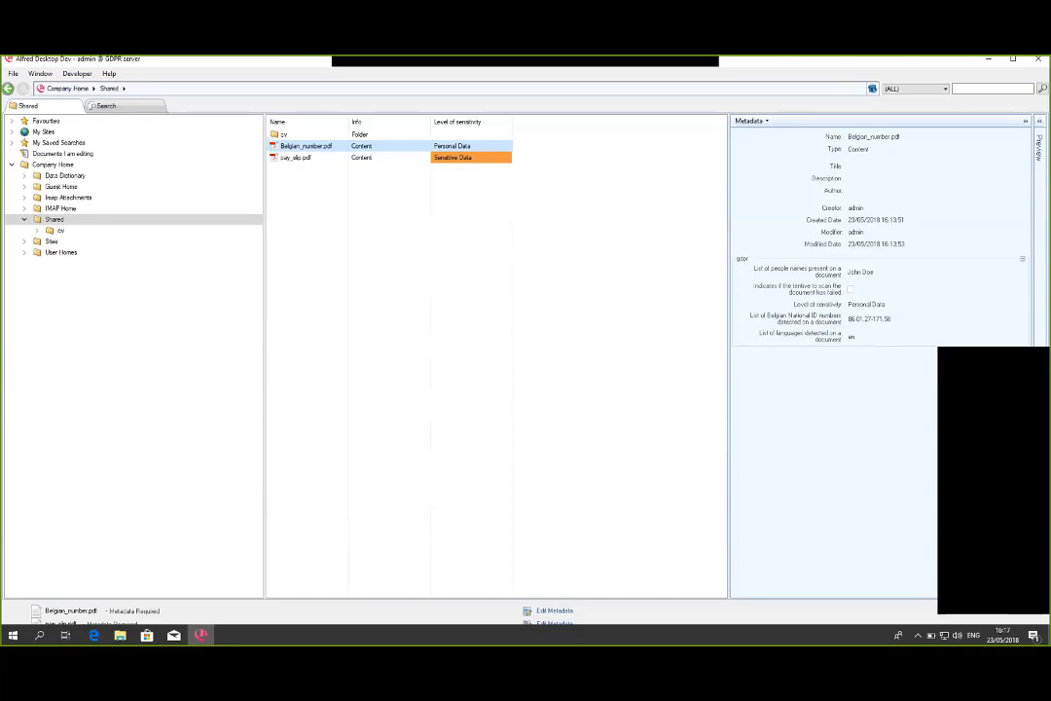
Preview Belgian_number.pdf and highlight the detected ID number and person's name in its text.
click(1026, 121)
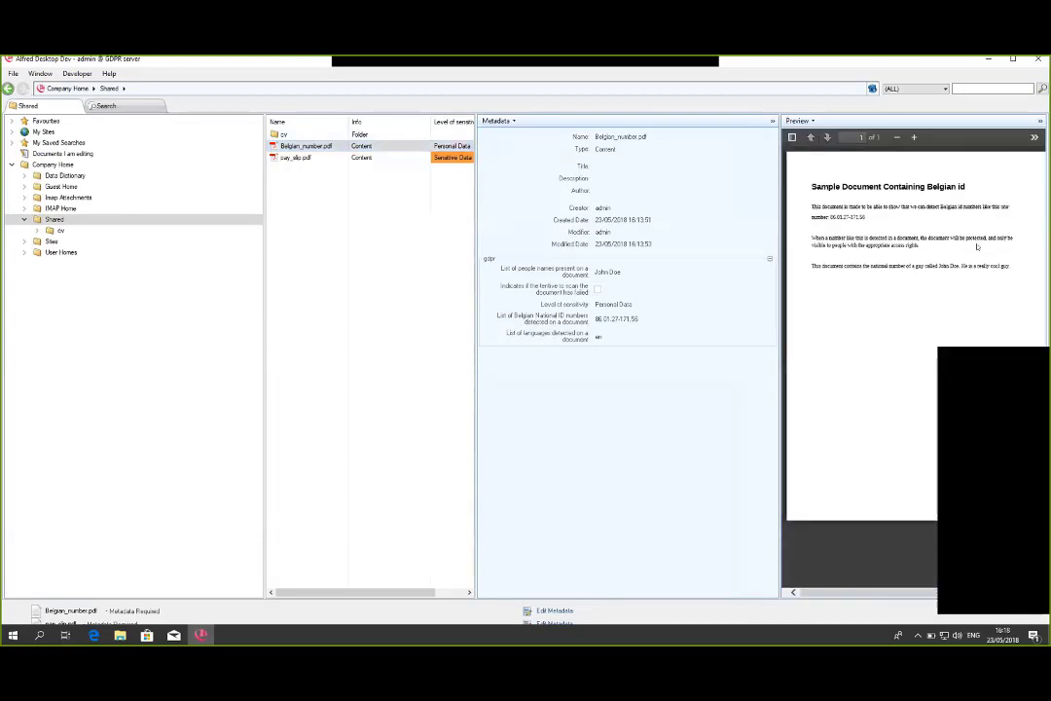
double_click(848, 216)
drag(938, 266, 960, 266)
Collapse the Preview and Metadata panels and select the pay_slip.pdf row.
click(1040, 120)
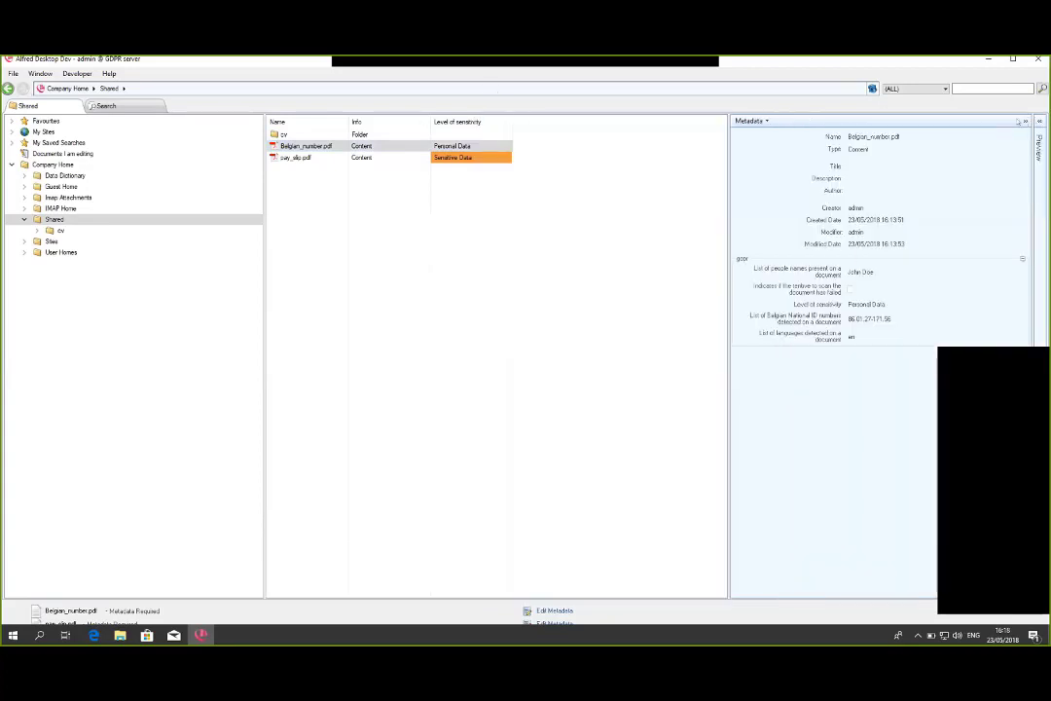
click(1027, 121)
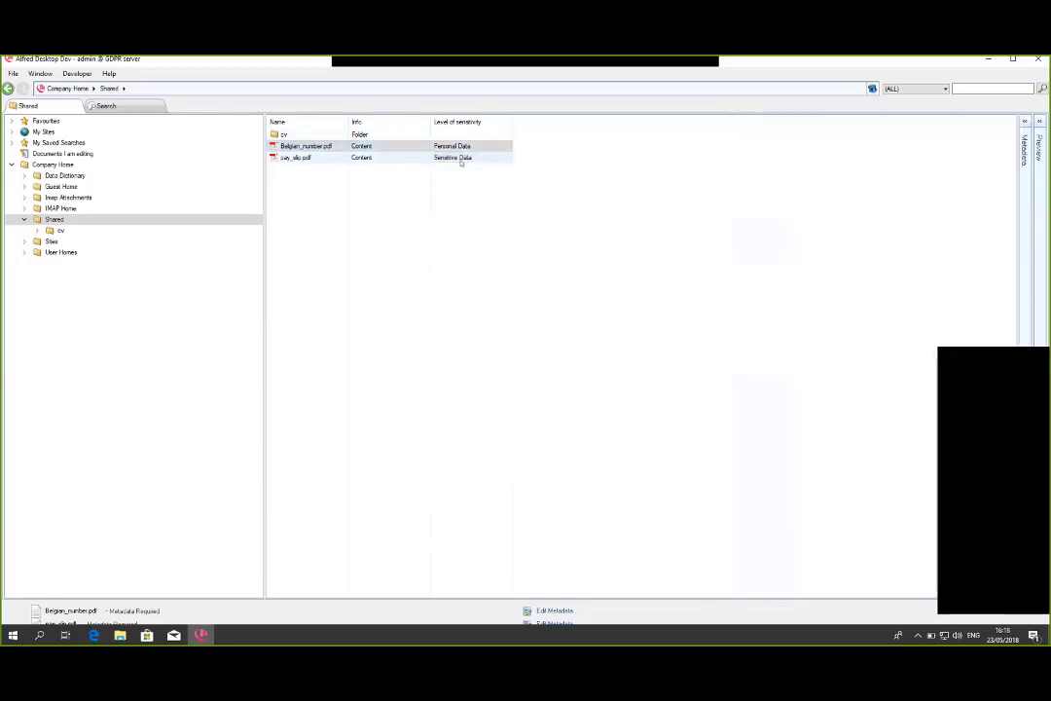
click(461, 160)
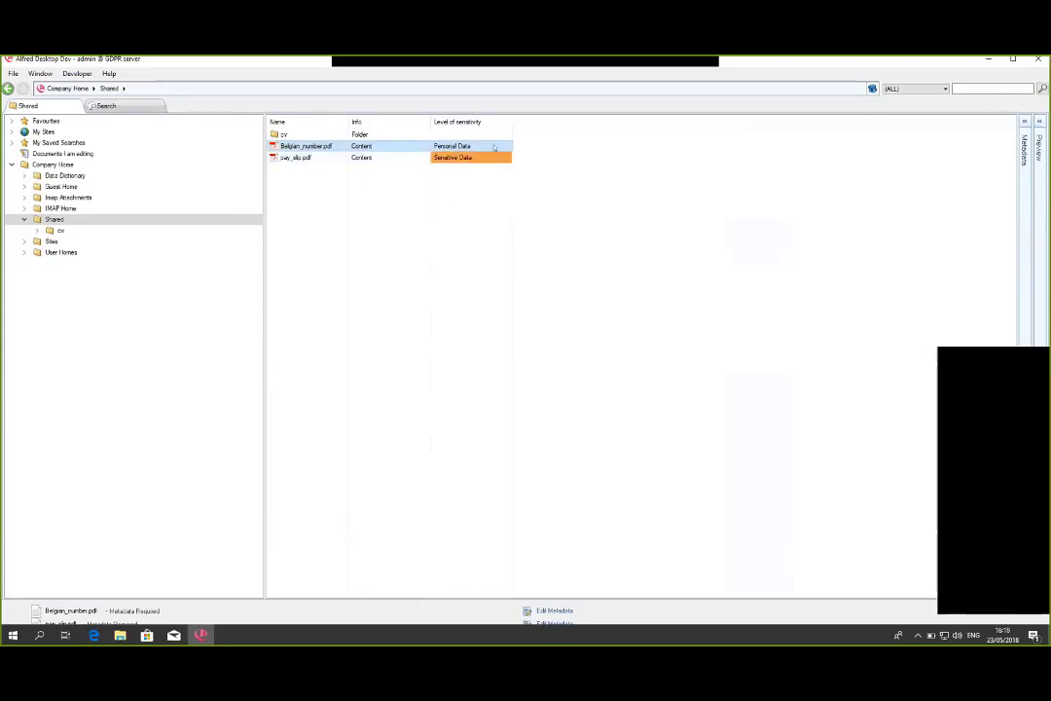
click(307, 157)
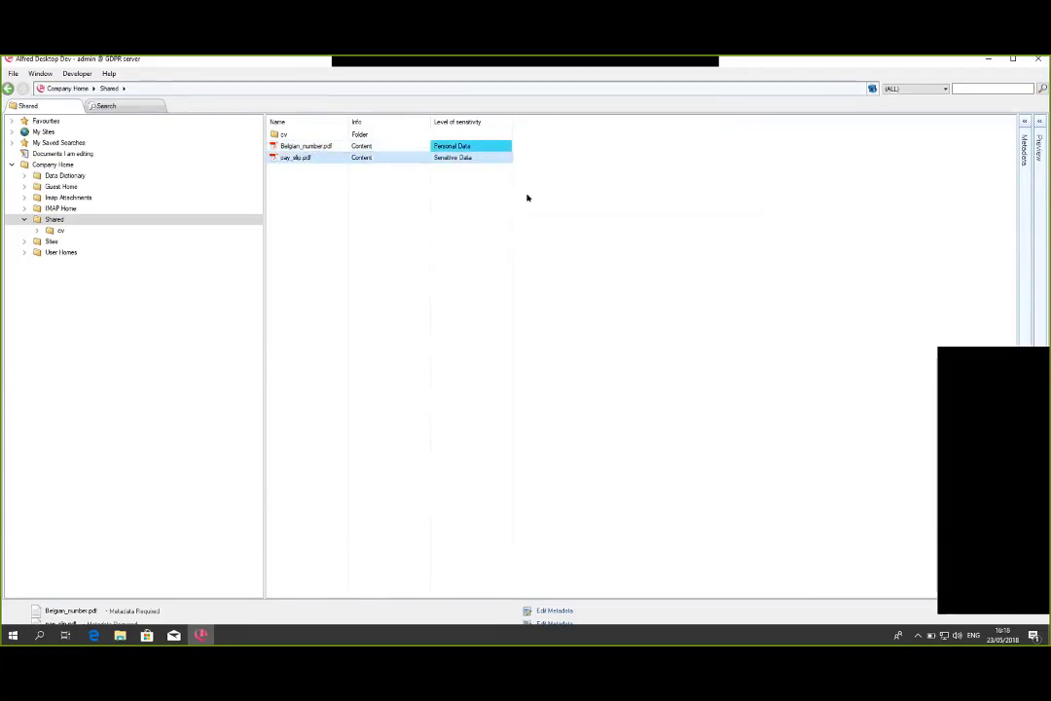
Show pay_slip.pdf's metadata with gdpr details expanded, and open its preview.
click(1024, 146)
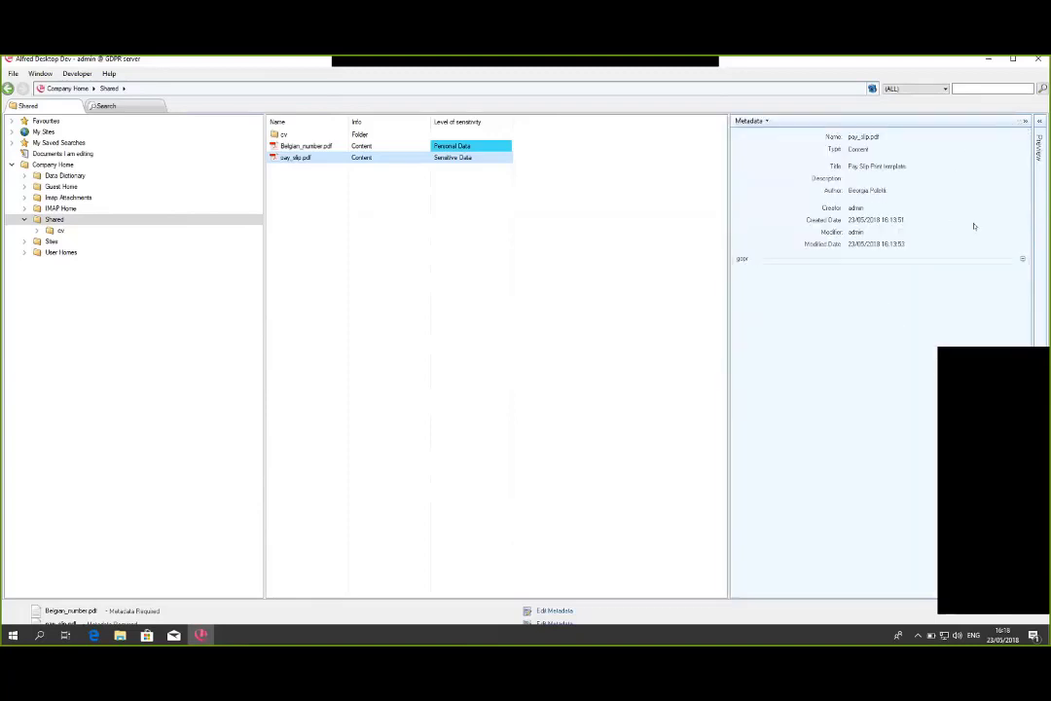
click(1022, 259)
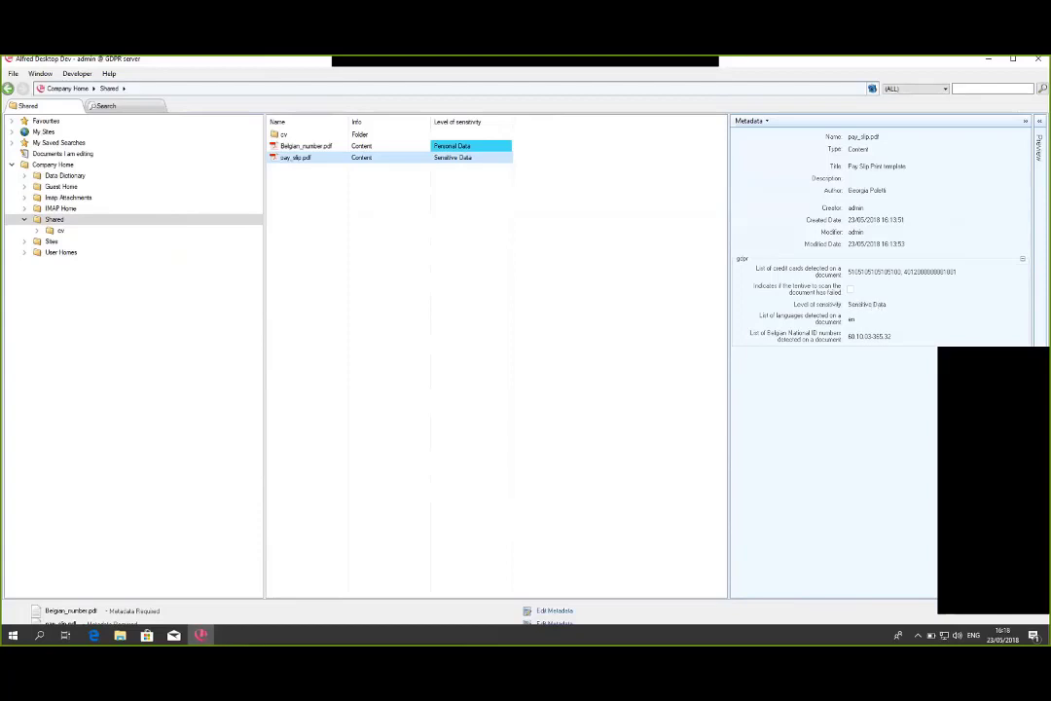
click(1039, 146)
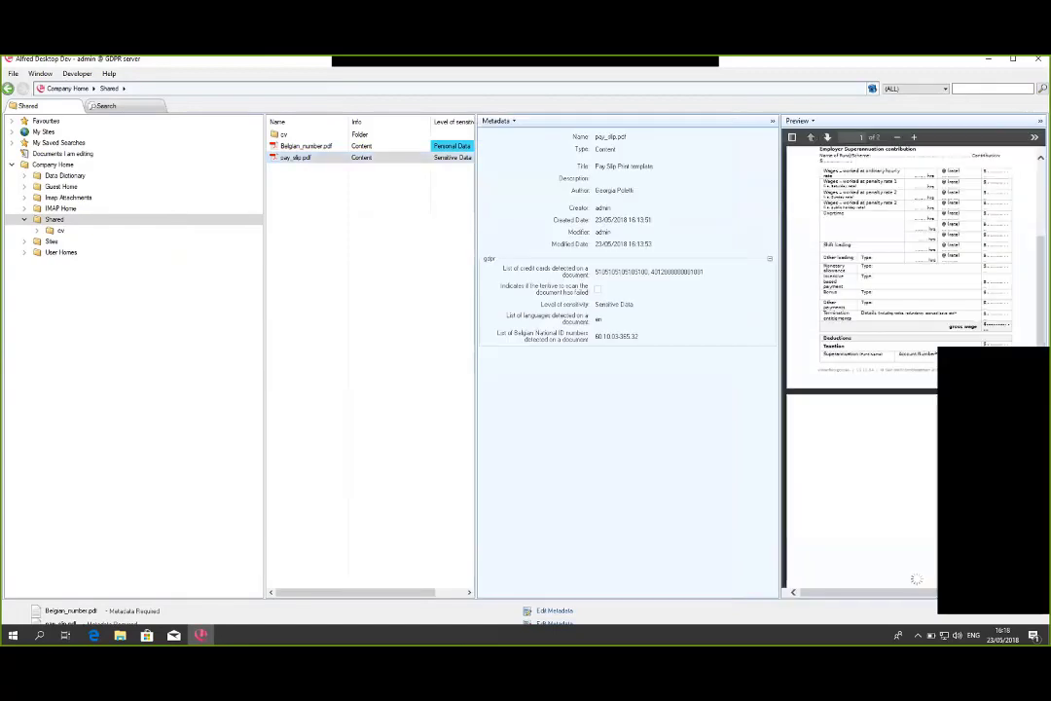
Scroll the preview to page 2, select the detected card number, then hide the preview.
scroll(889, 230, up, 2)
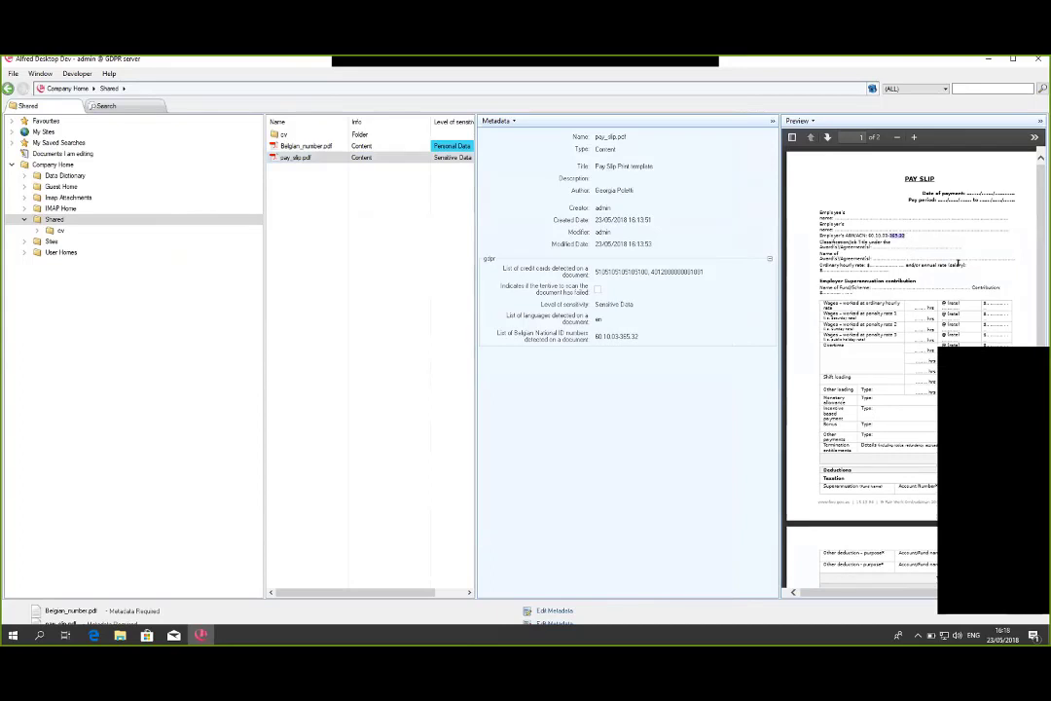
scroll(915, 240, down, 1)
scroll(915, 240, down, 8)
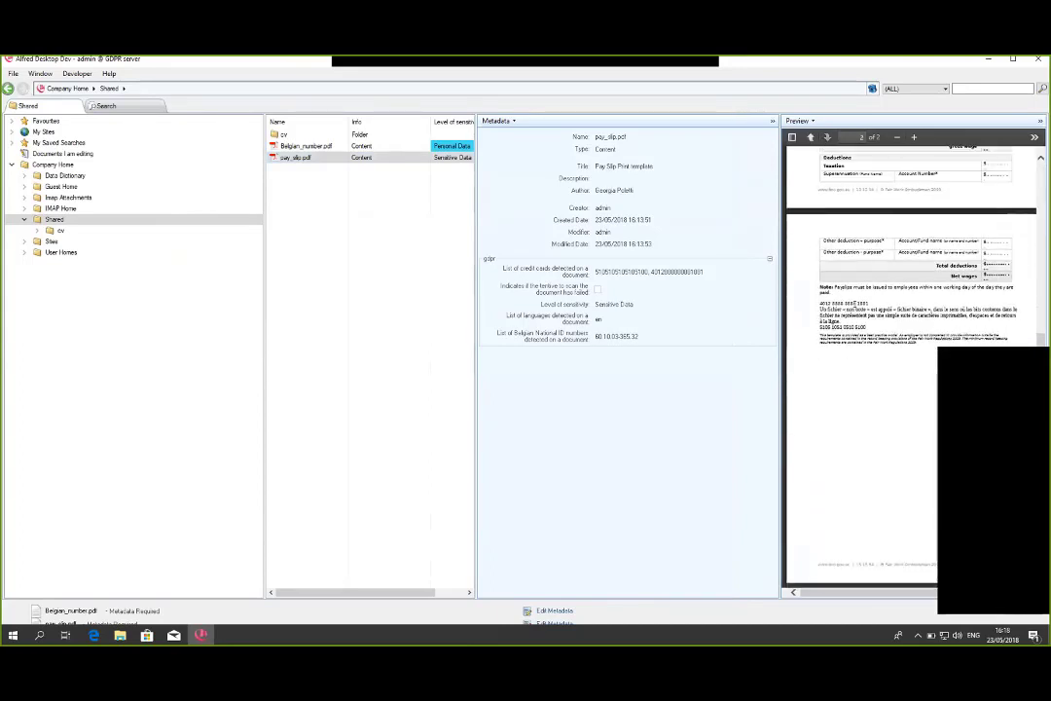
drag(821, 302, 865, 303)
click(1035, 136)
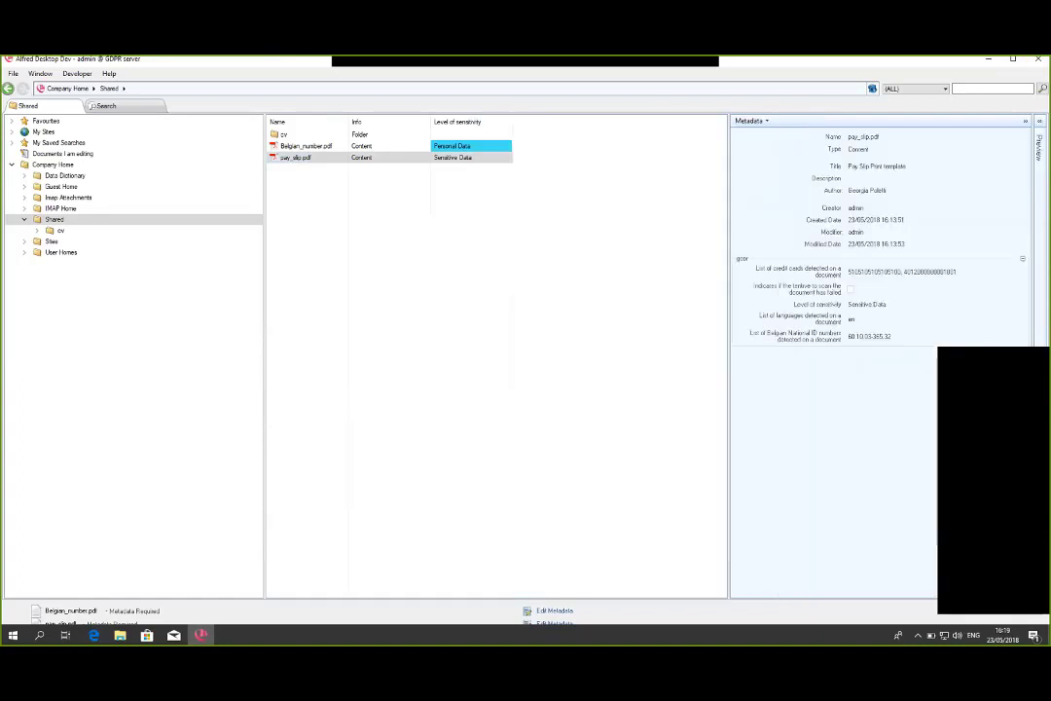
Collapse the Metadata panel and advance the presentation to slide 14 on document protection.
click(1024, 121)
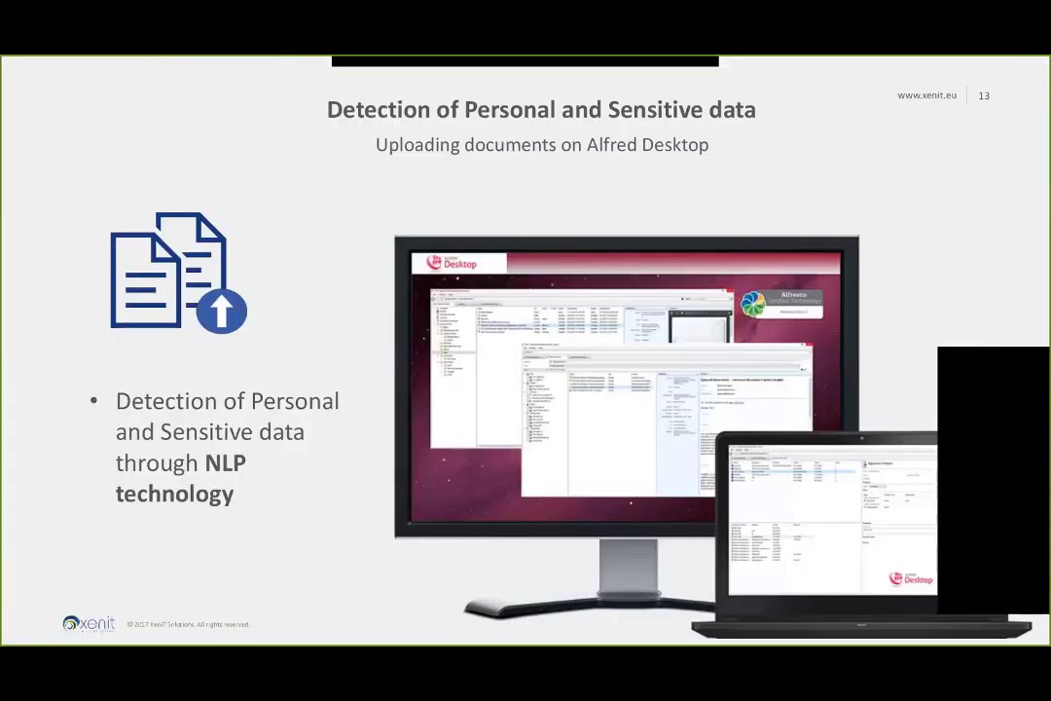
key(Right)
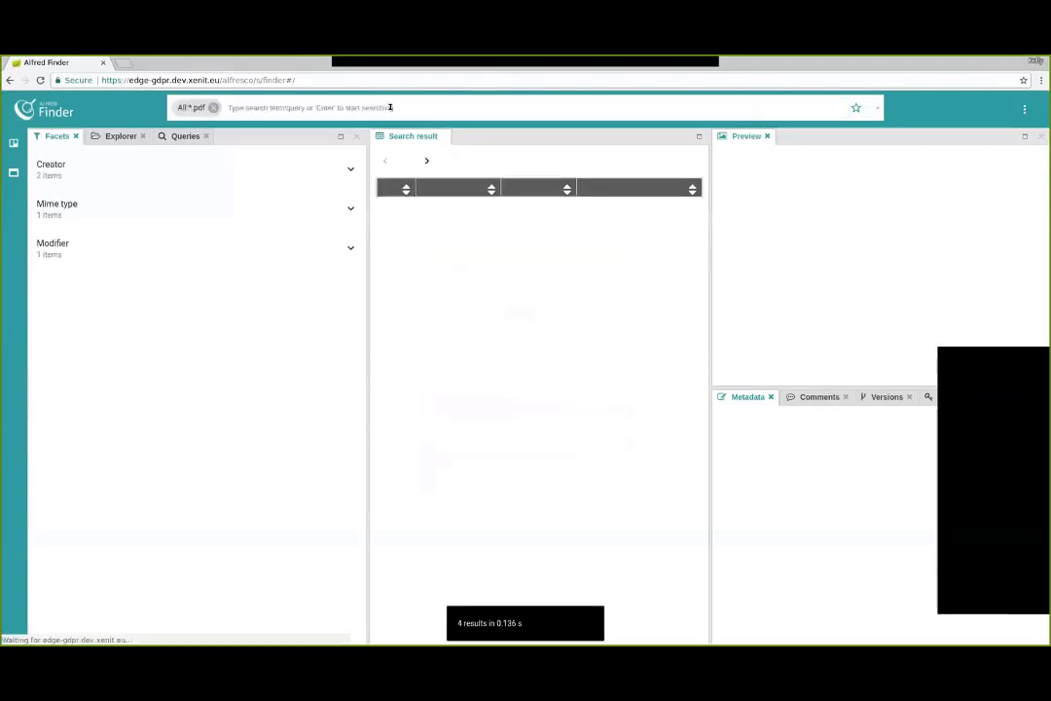
Widen the four *.pdf results, break them down by Creator, and preview Project Contract.pdf.
drag(371, 362, 170, 348)
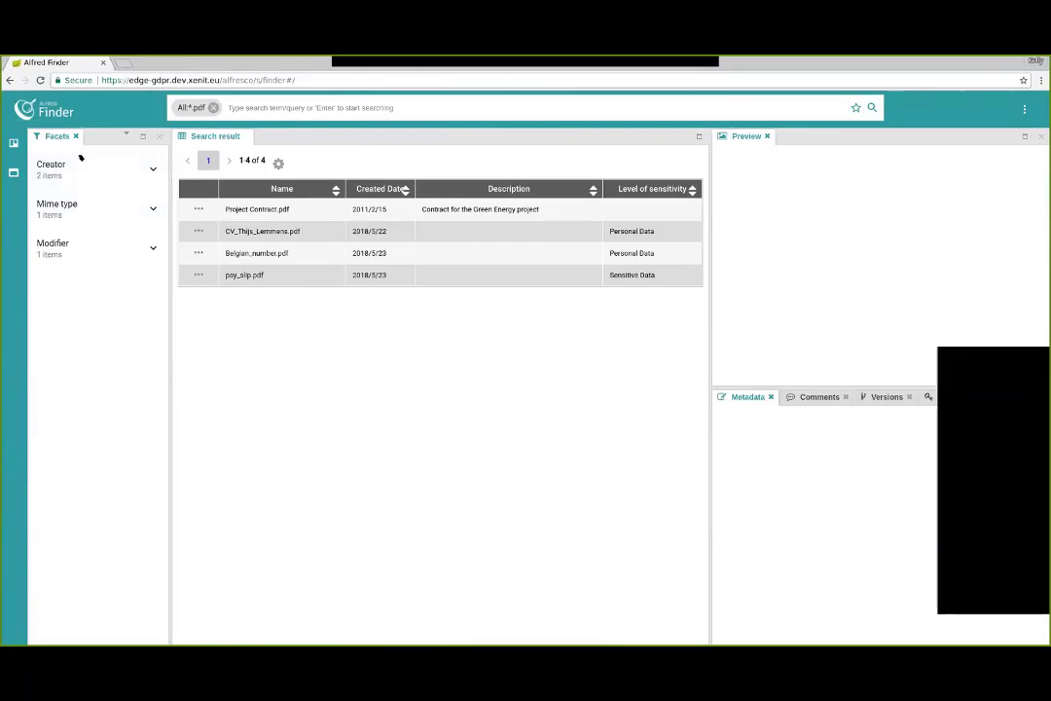
click(152, 170)
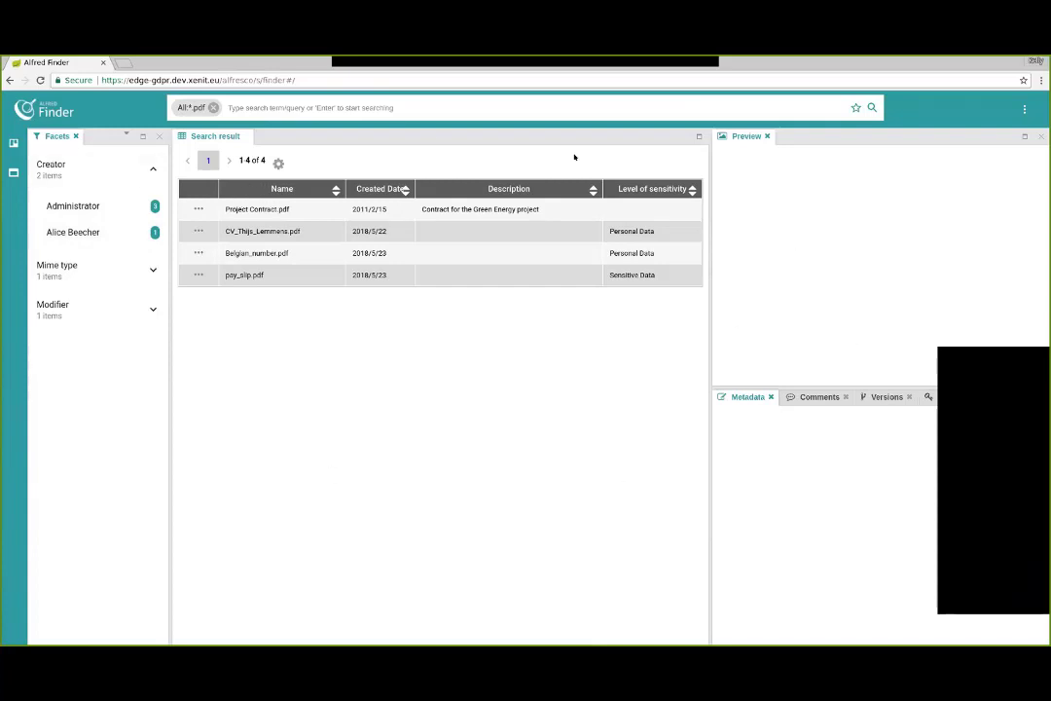
click(255, 208)
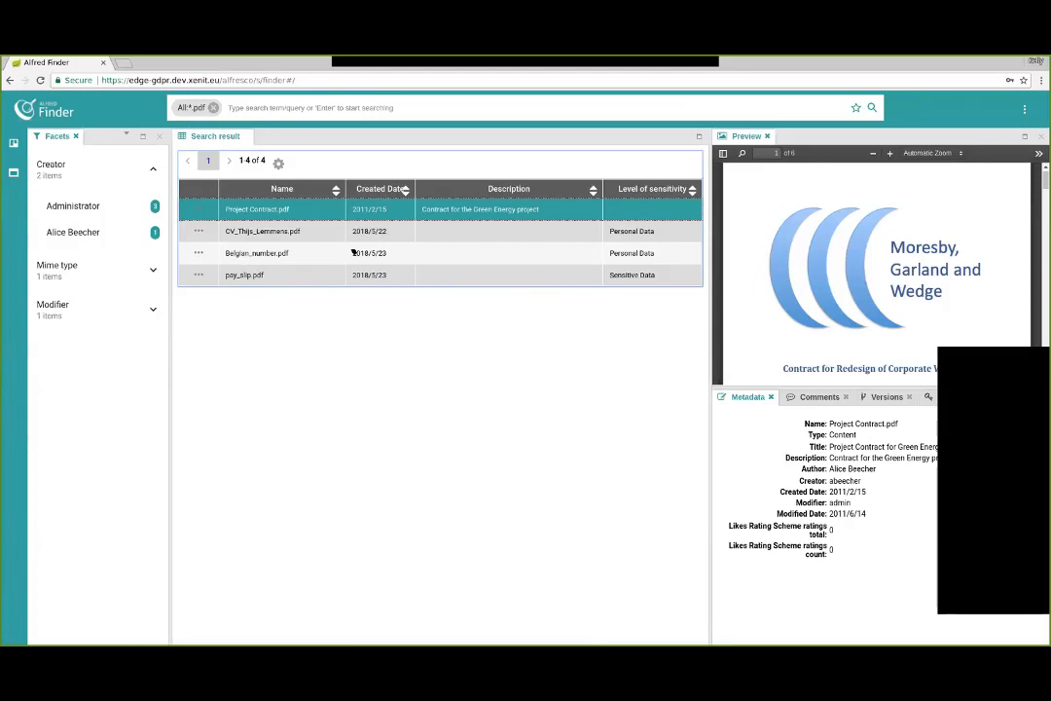
Preview Belgian_number.pdf enlarged, open its GDPR tab, and highlight the detected ID and Personal Data sensitivity.
click(268, 251)
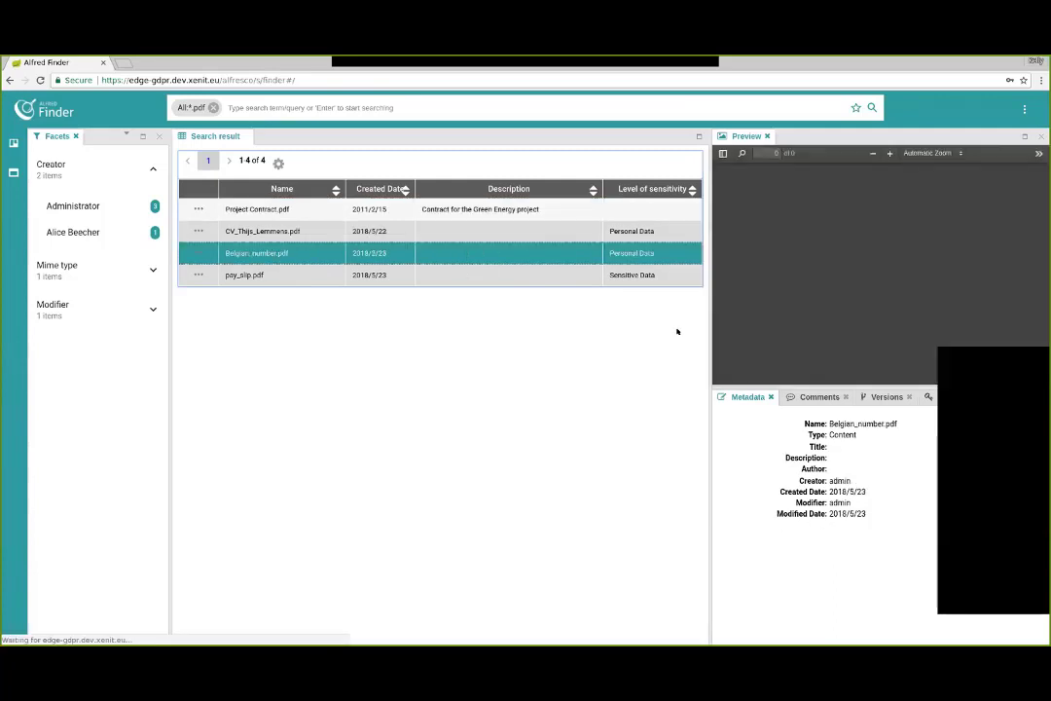
drag(718, 340, 675, 337)
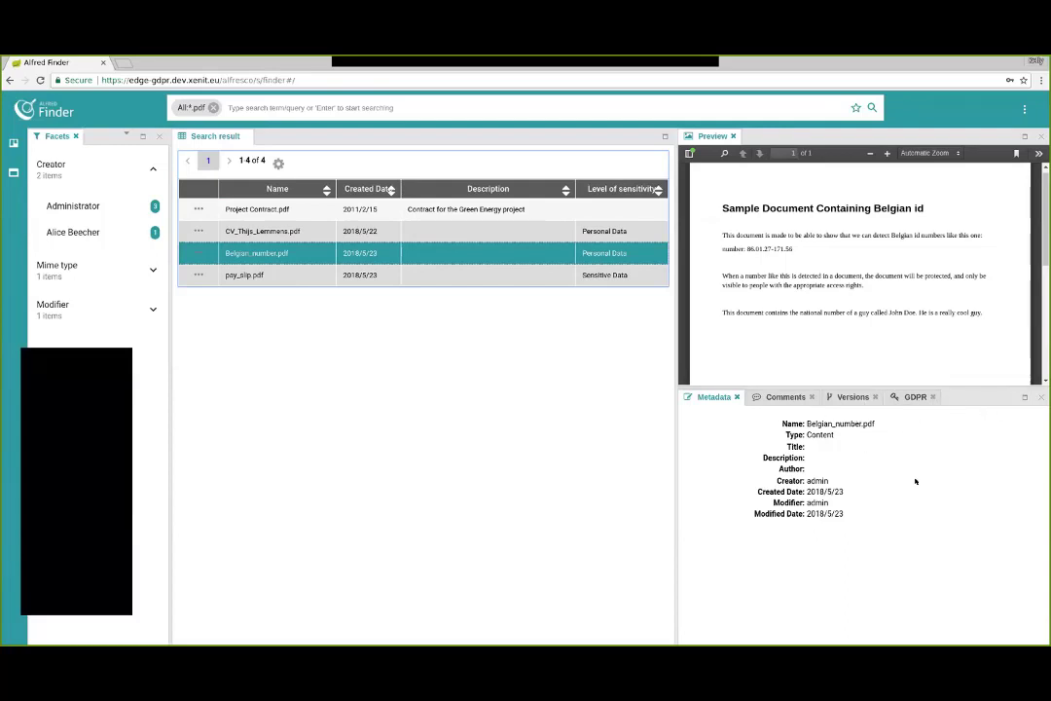
click(903, 396)
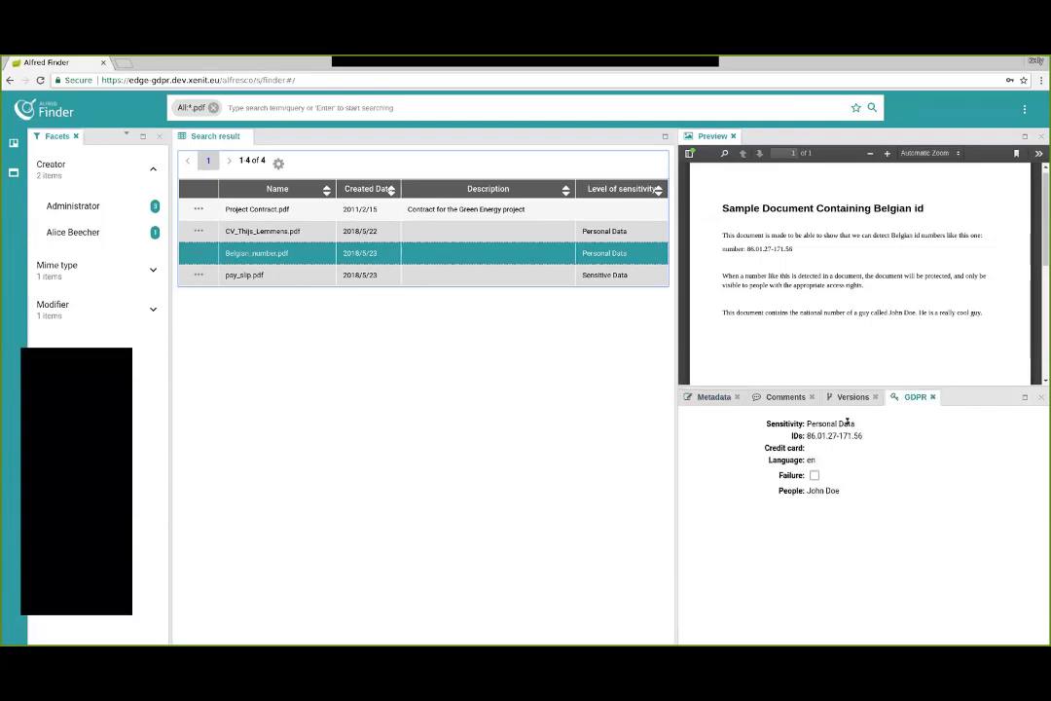
drag(804, 436, 856, 424)
click(835, 421)
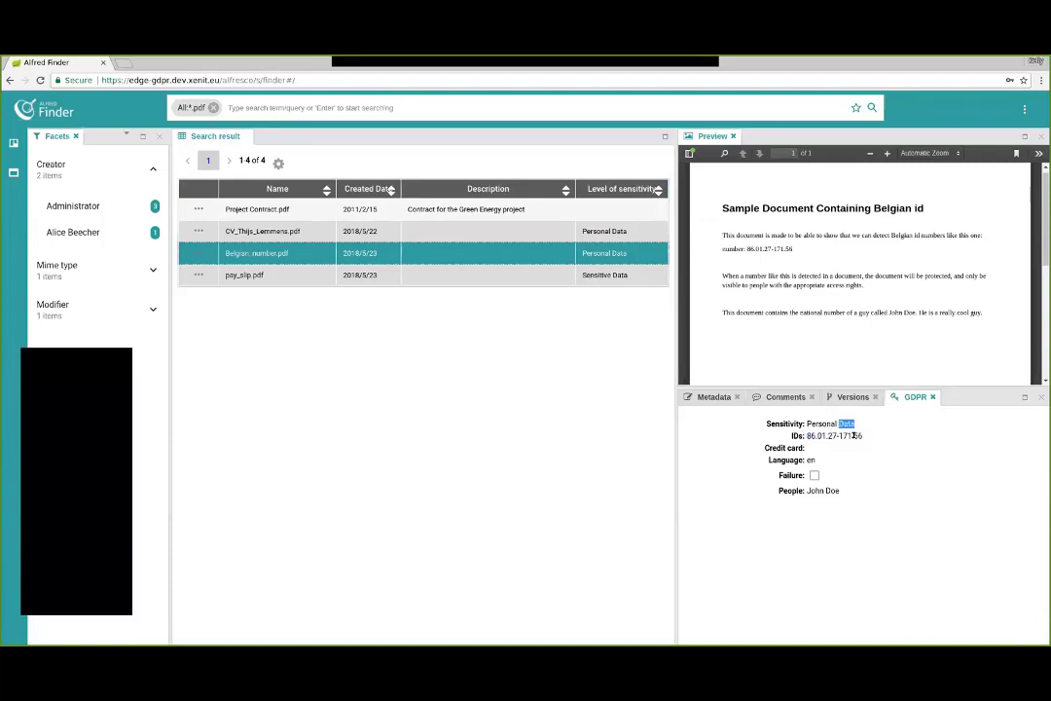
click(835, 490)
Show pay_slip.pdf's GDPR details, marked as Sensitive Data.
click(249, 276)
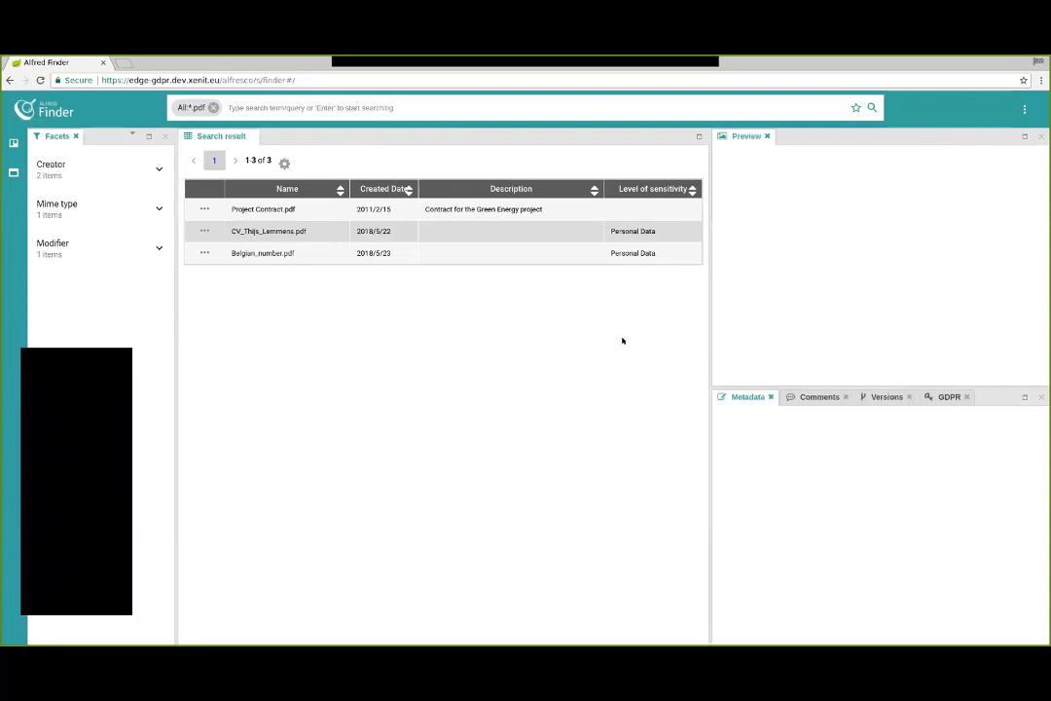
Preview the CV PDF and its GDPR details, then check Belgian_number.pdf's GDPR details.
click(259, 233)
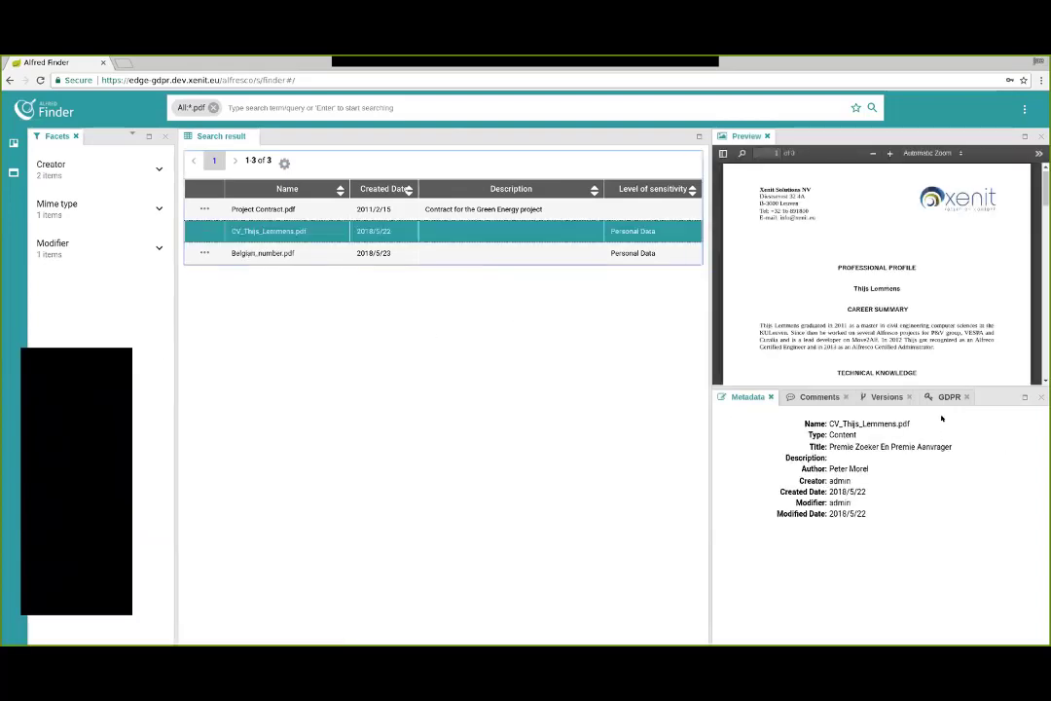
click(945, 397)
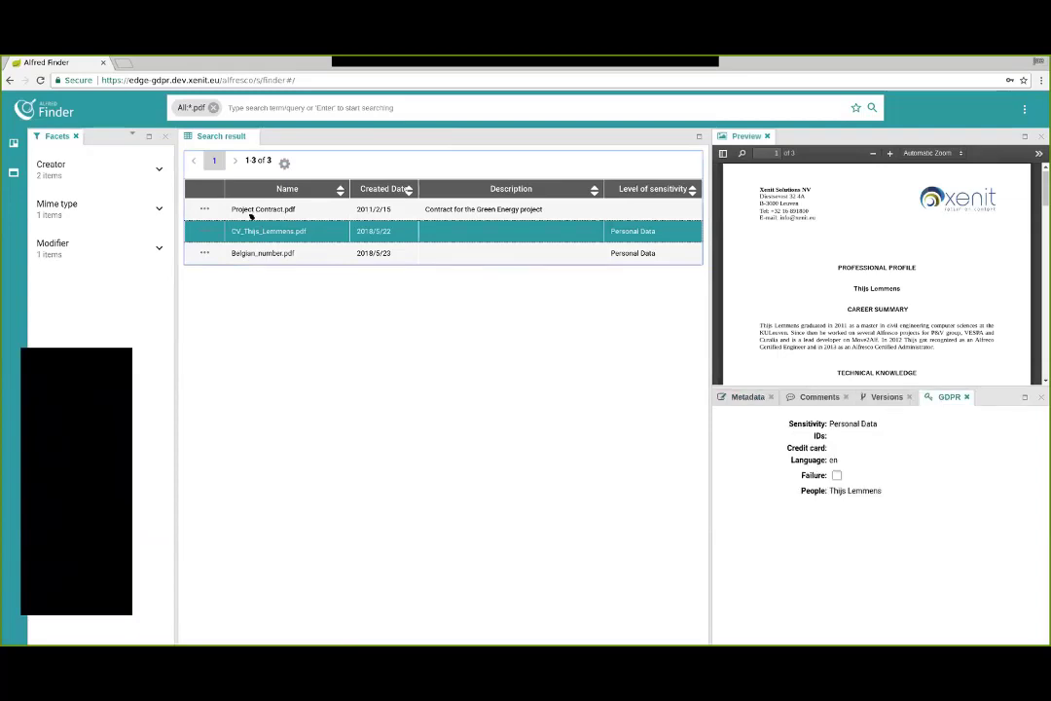
click(266, 253)
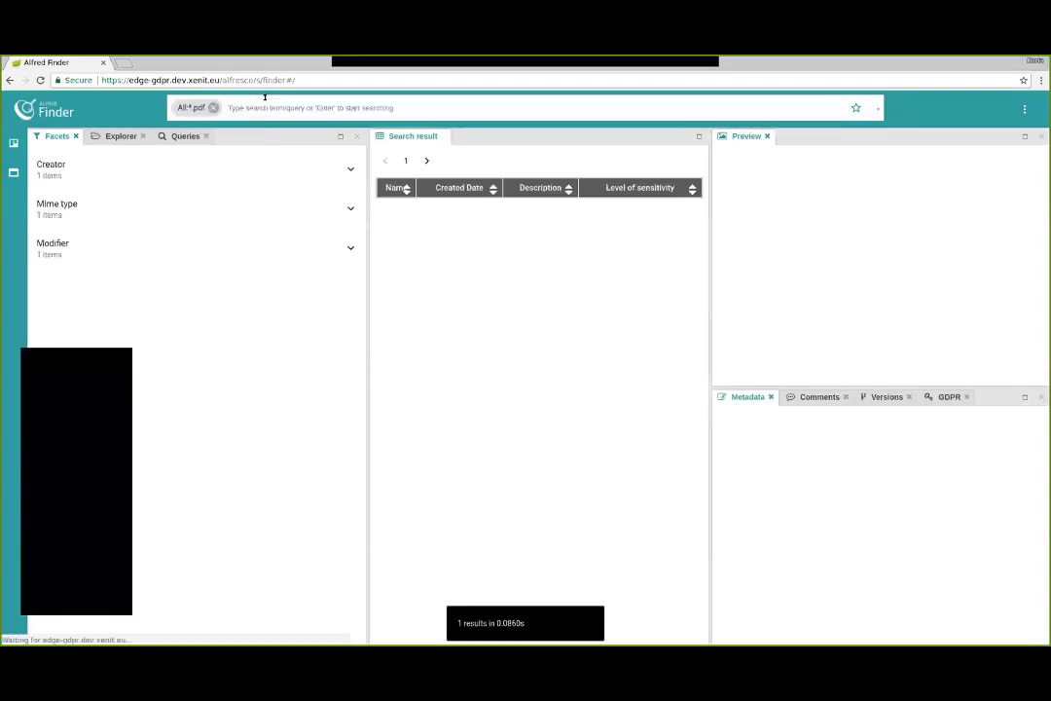
Widen the results table and preview Project Contract.pdf, the single PDF result.
drag(364, 289, 264, 293)
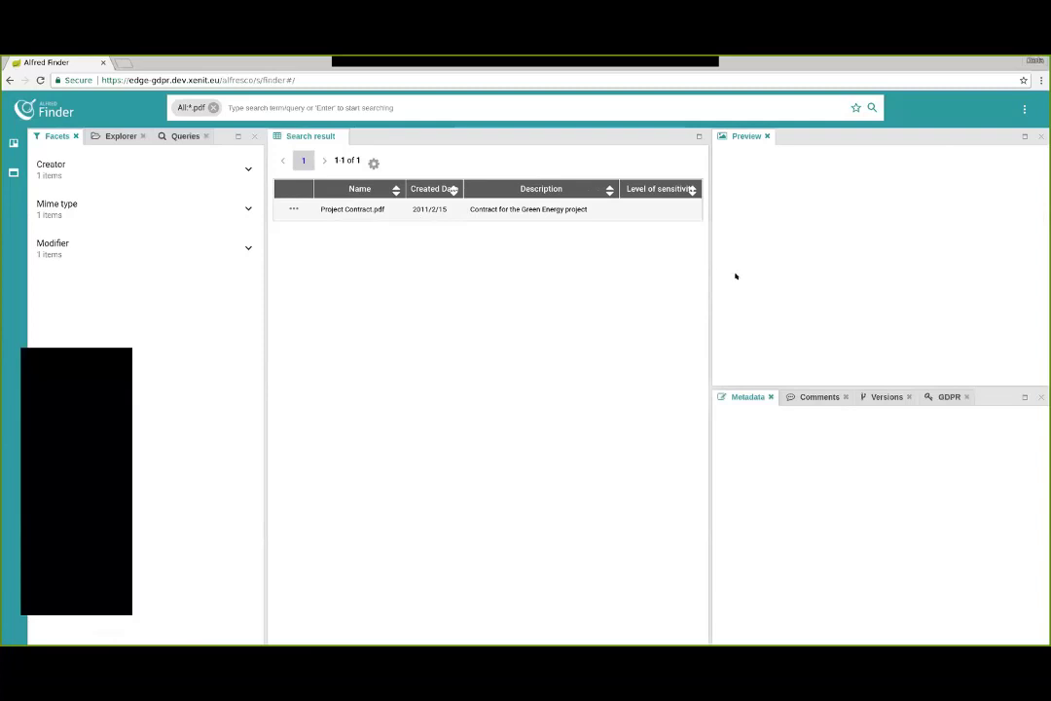
drag(706, 270, 804, 277)
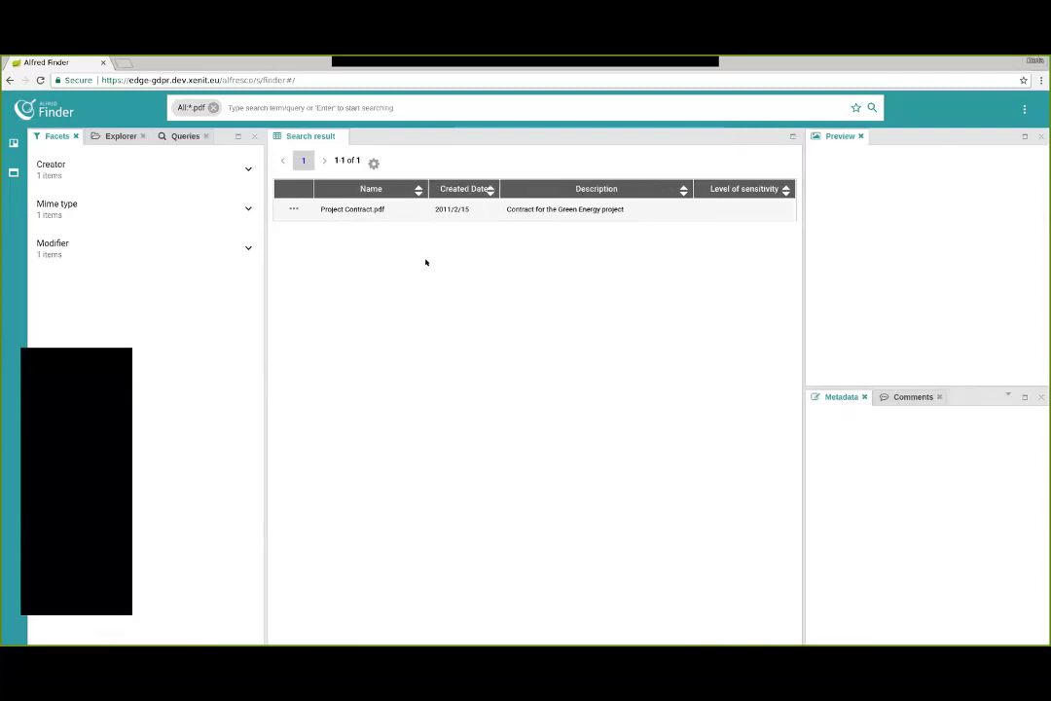
click(354, 207)
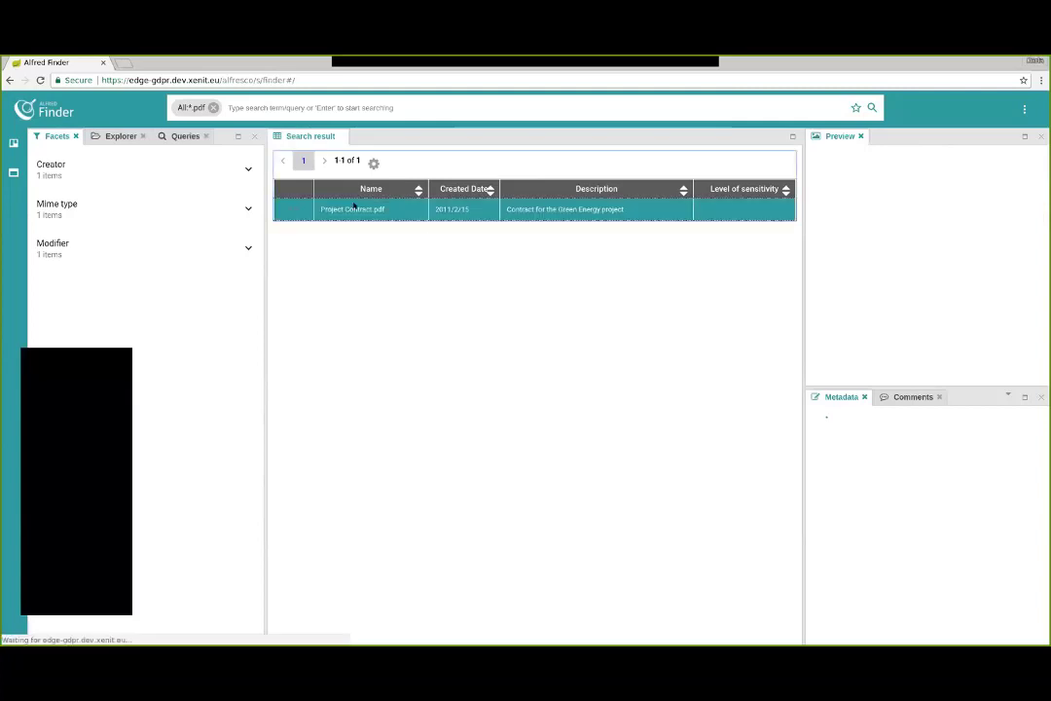
drag(790, 336, 750, 343)
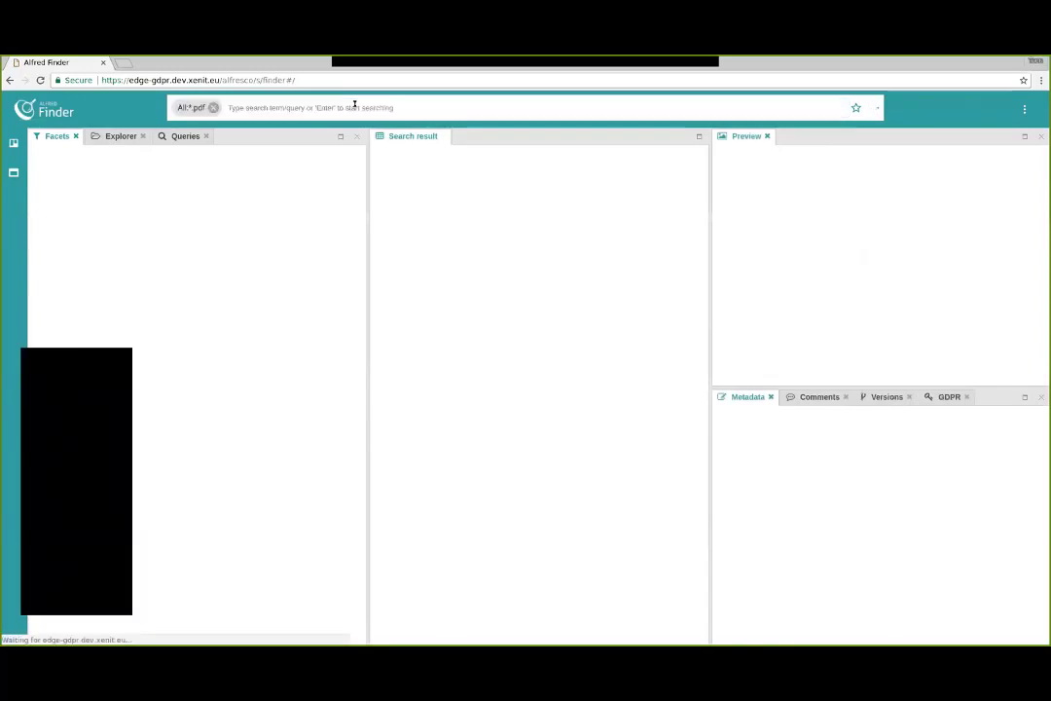
Rerun the *.pdf search, widen the results table, and preview Project Contract.pdf's metadata.
key(Return)
drag(364, 416, 258, 415)
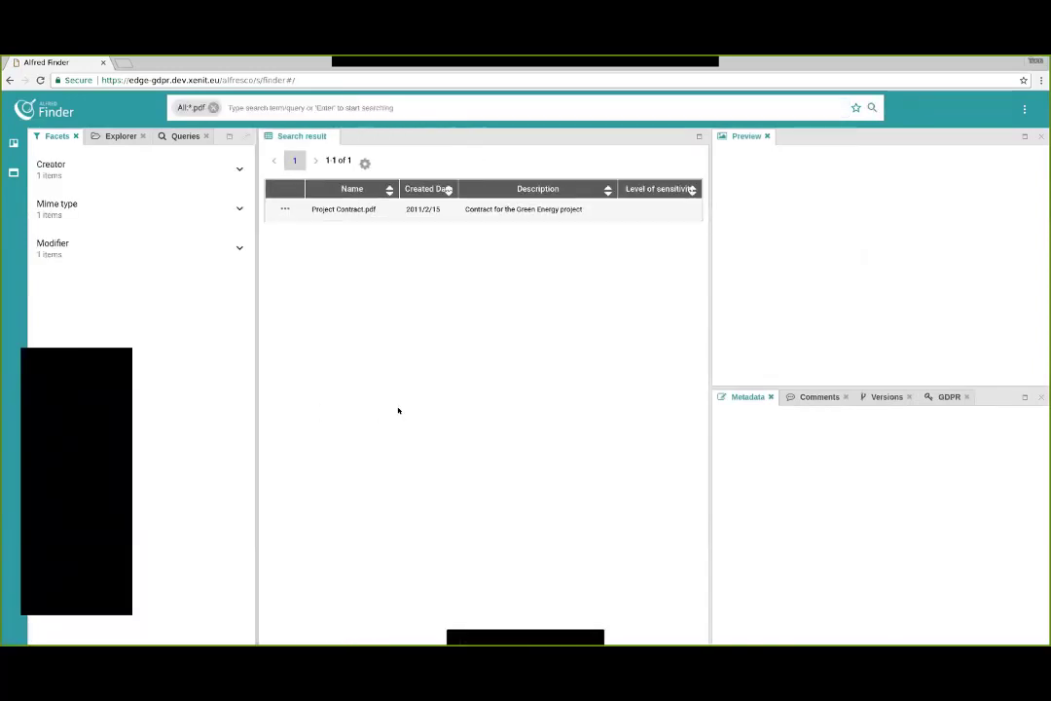
click(423, 206)
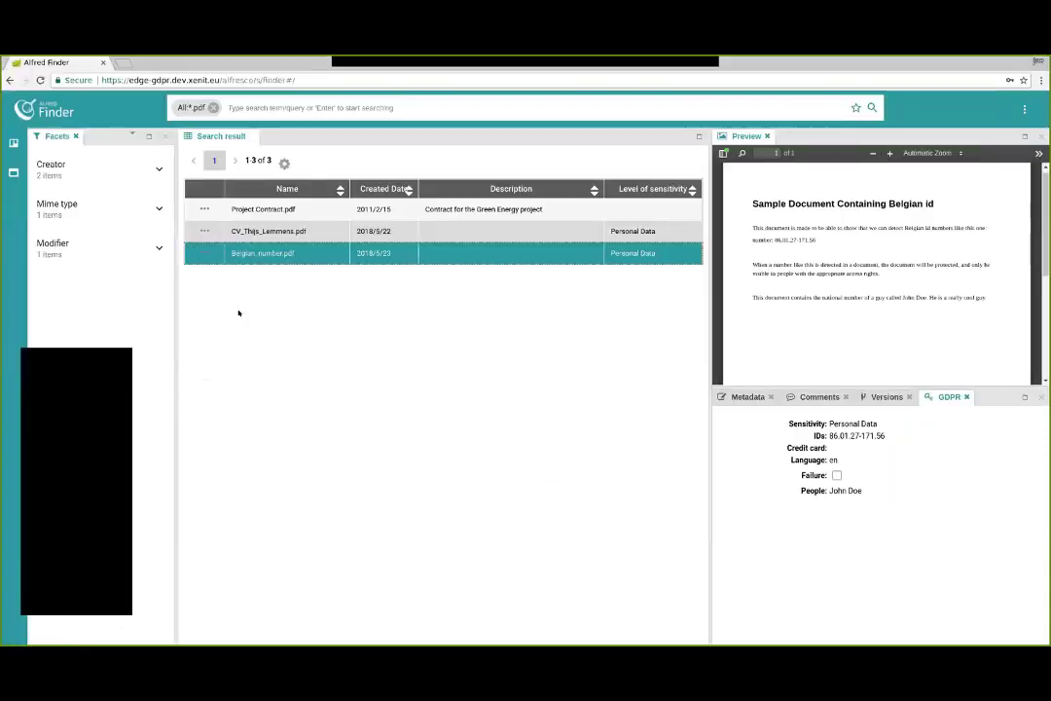
Select the CV PDF and scroll through its preview.
click(305, 232)
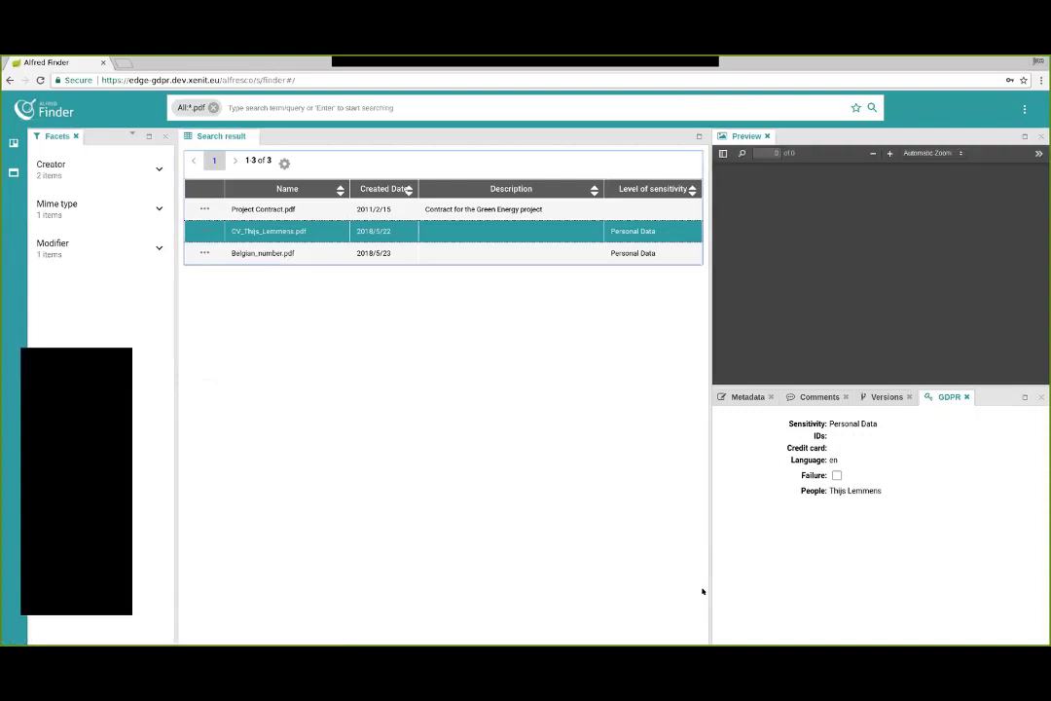
scroll(827, 241, down, 5)
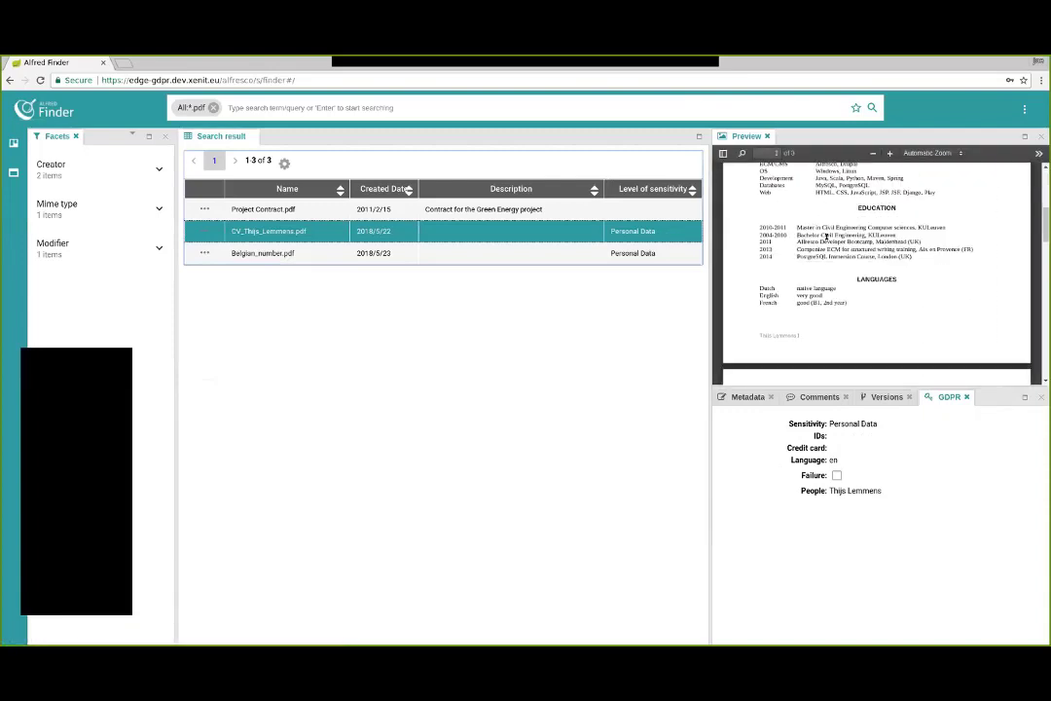
scroll(827, 241, down, 10)
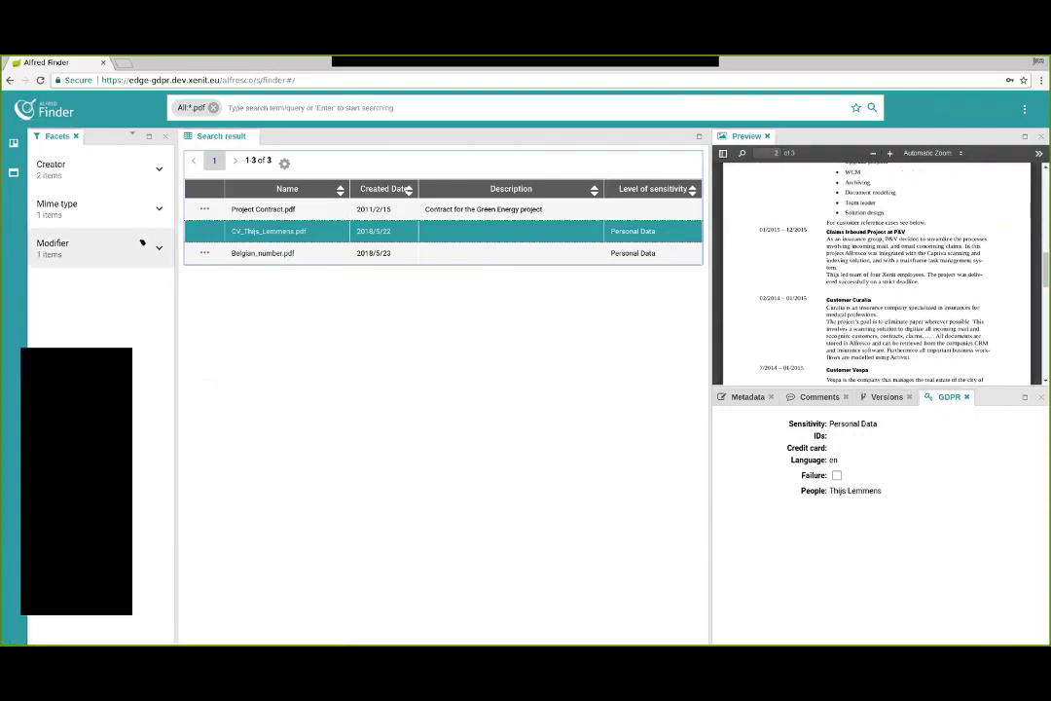
Create a share link for the CV addressed to the recipient user and select the URL.
click(204, 231)
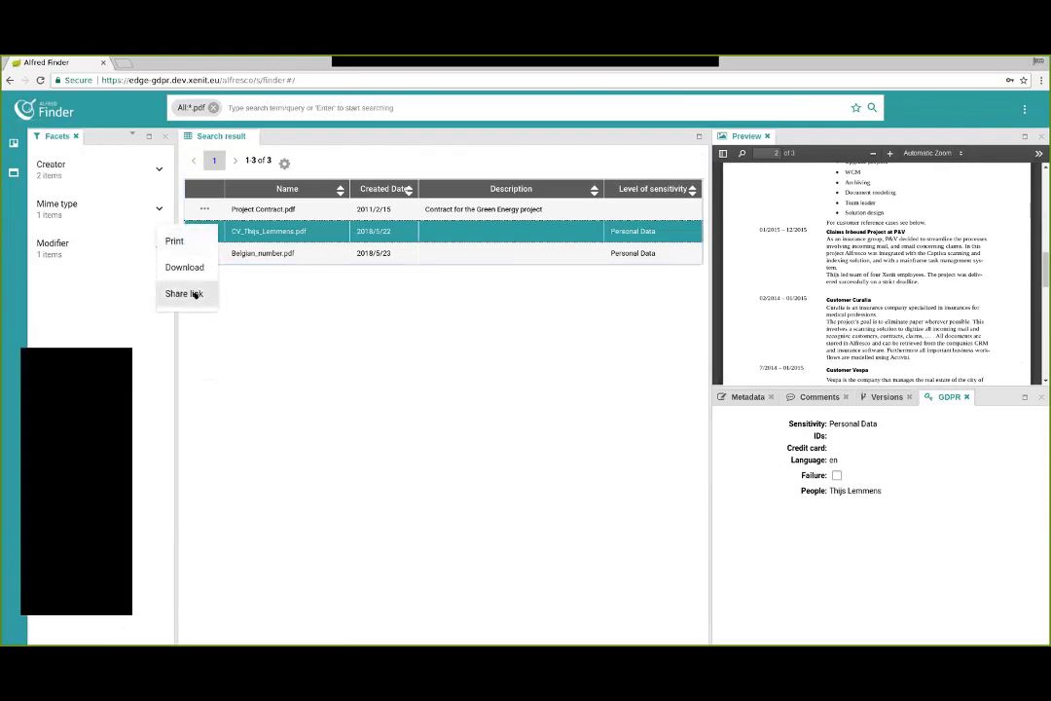
click(193, 293)
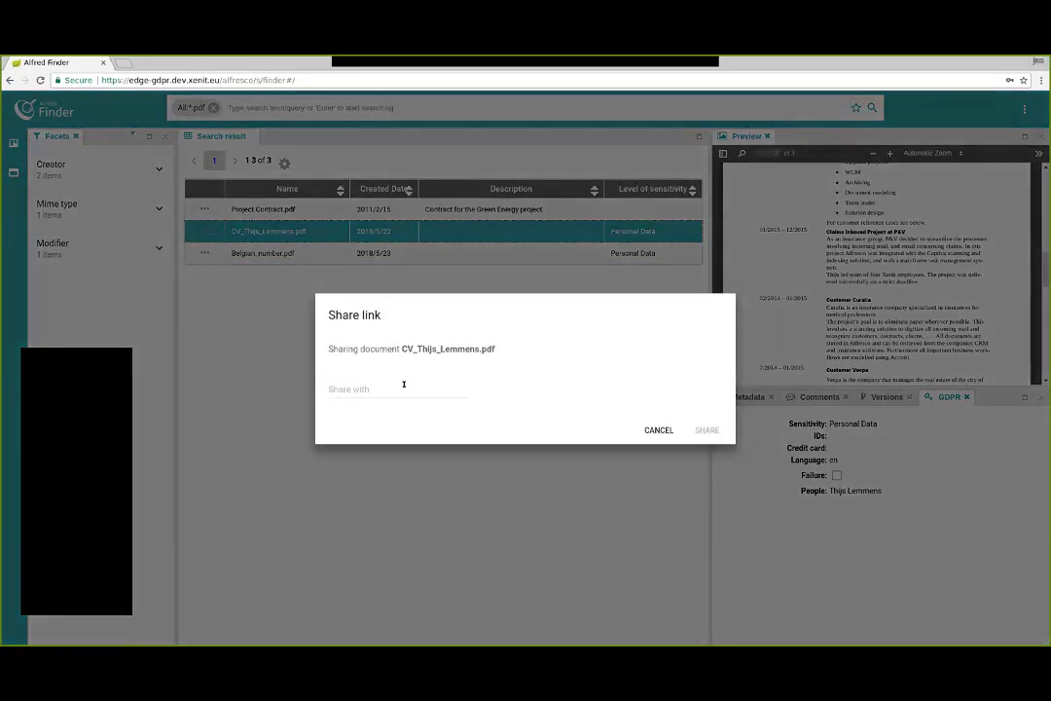
click(403, 385)
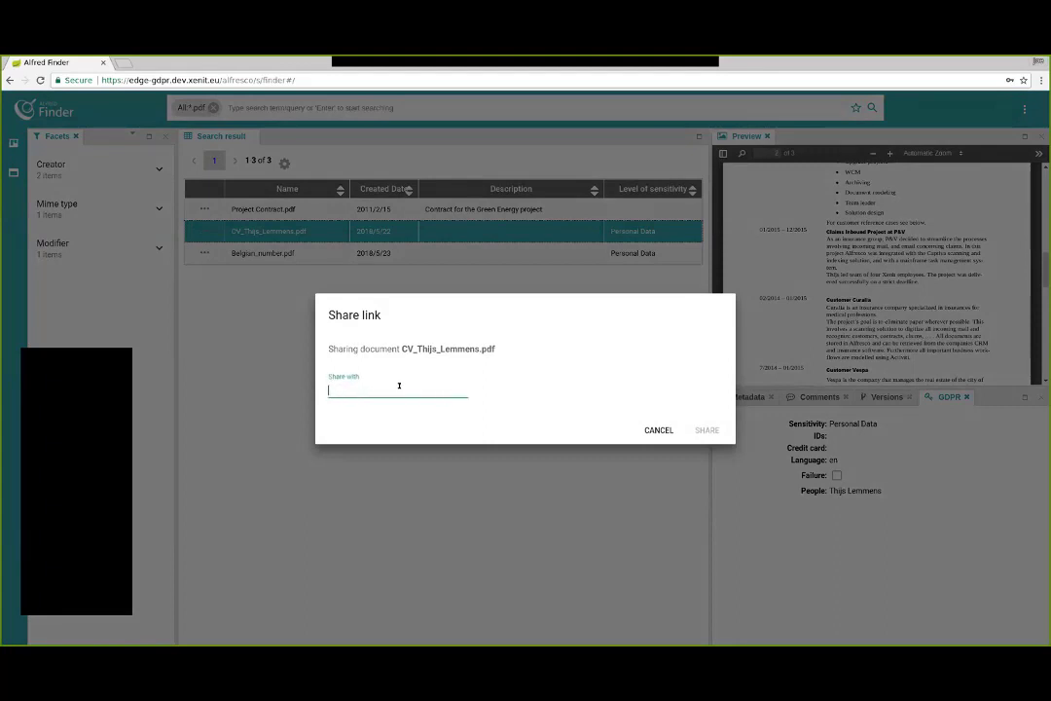
text(karla)
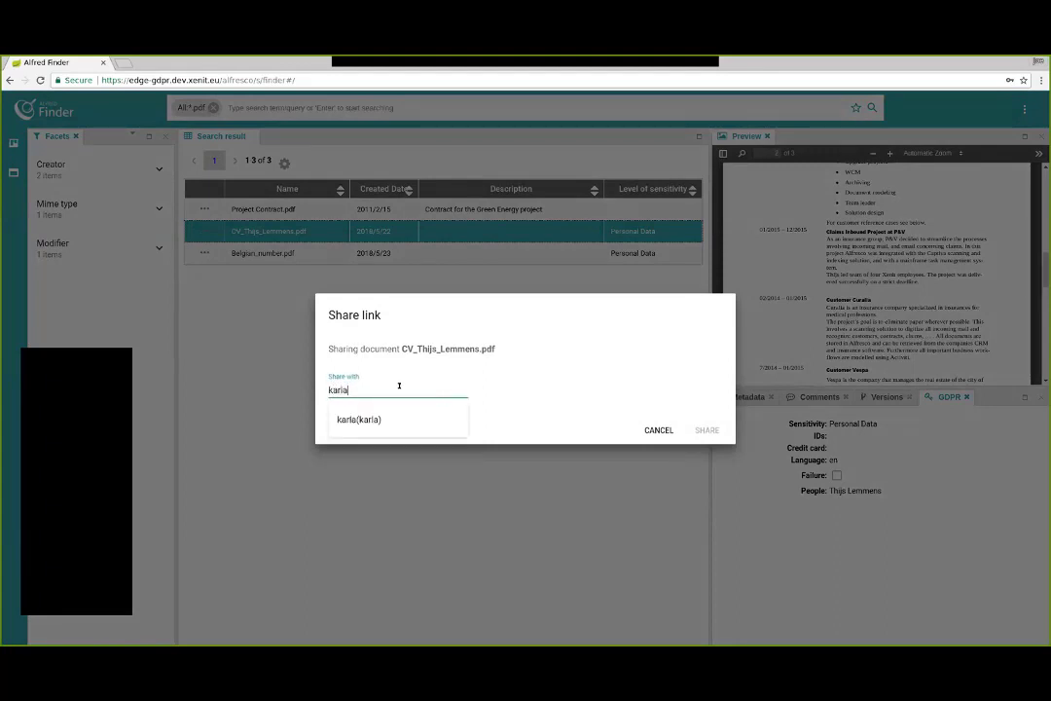
click(372, 418)
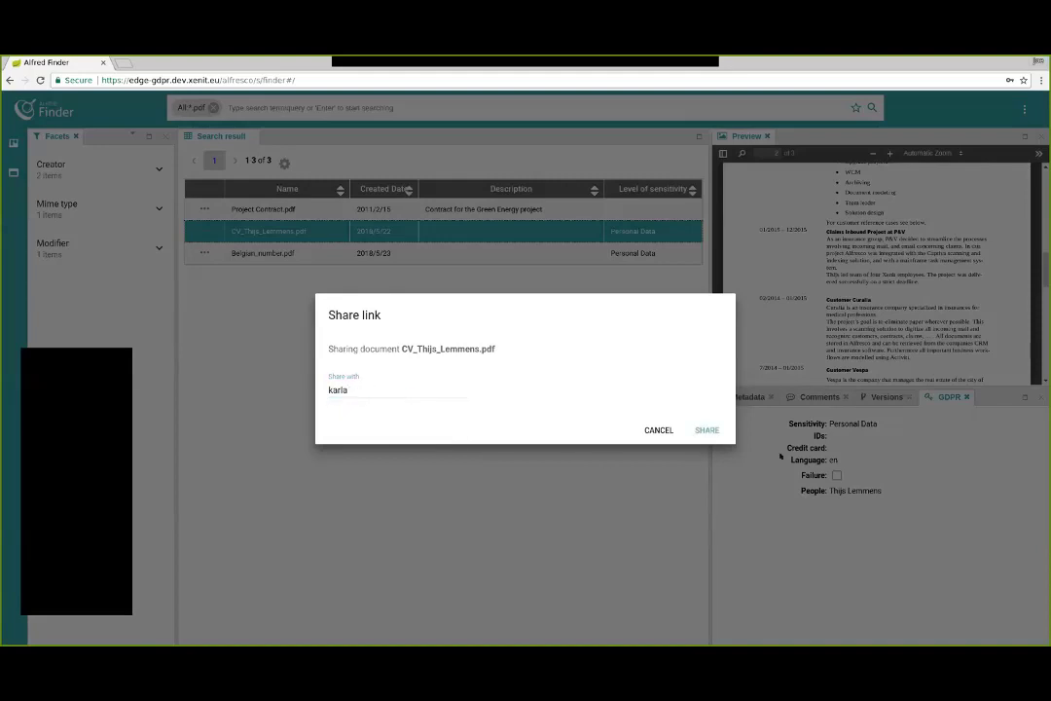
click(708, 430)
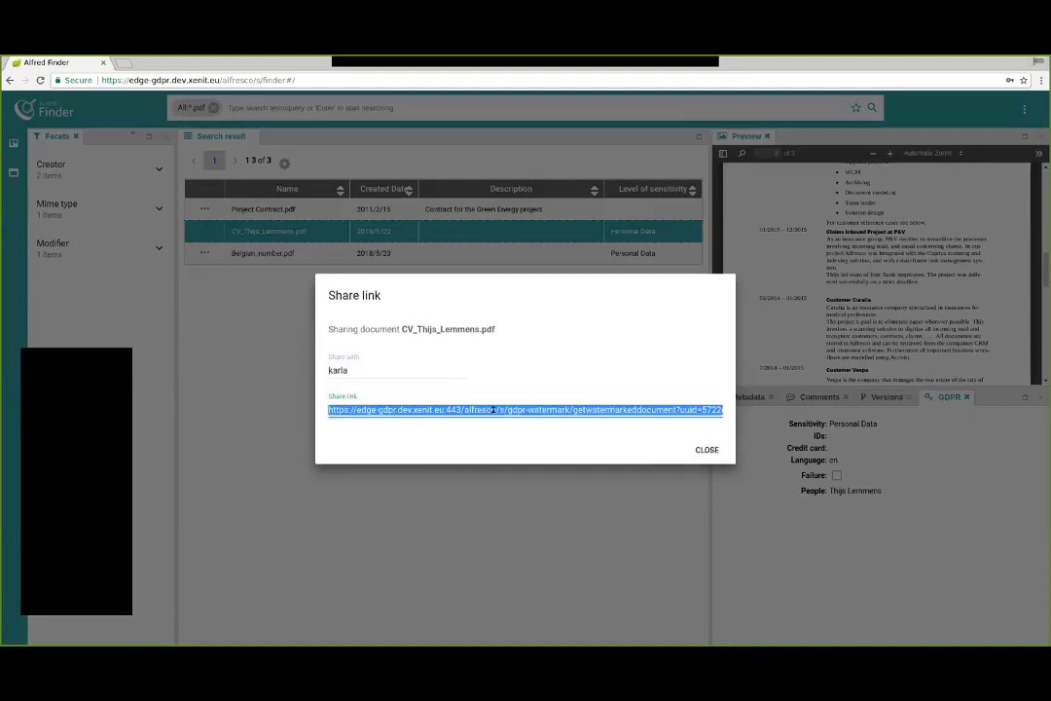
click(494, 409)
Close the Share link dialog, then paste the copied link into the browser.
click(705, 450)
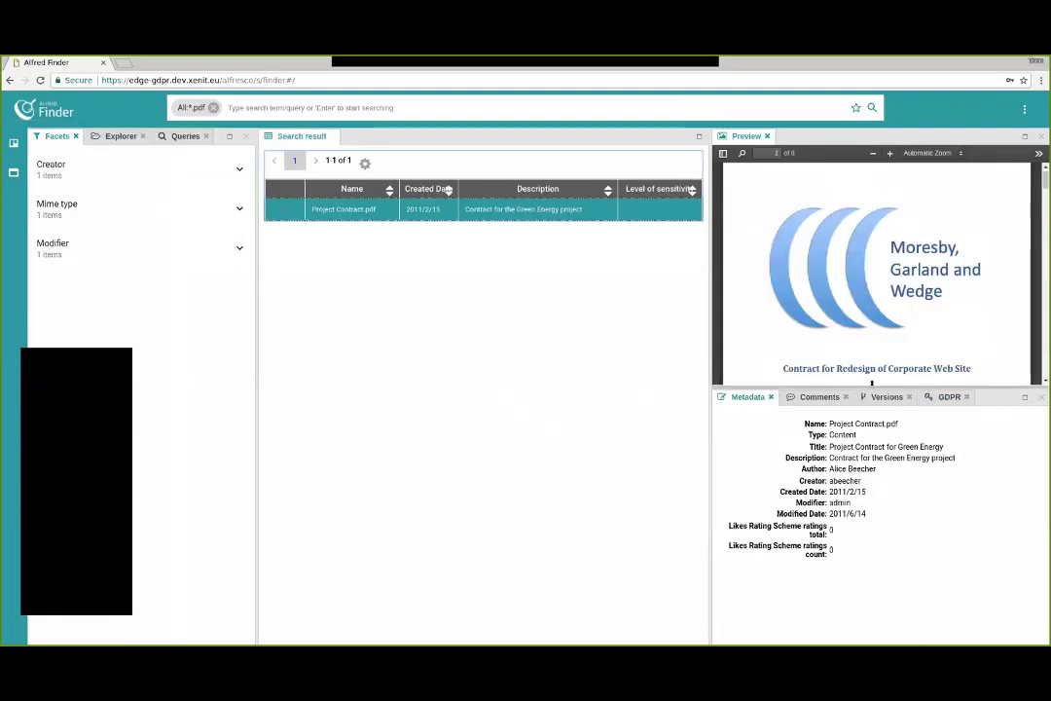
click(120, 63)
key(ctrl+v)
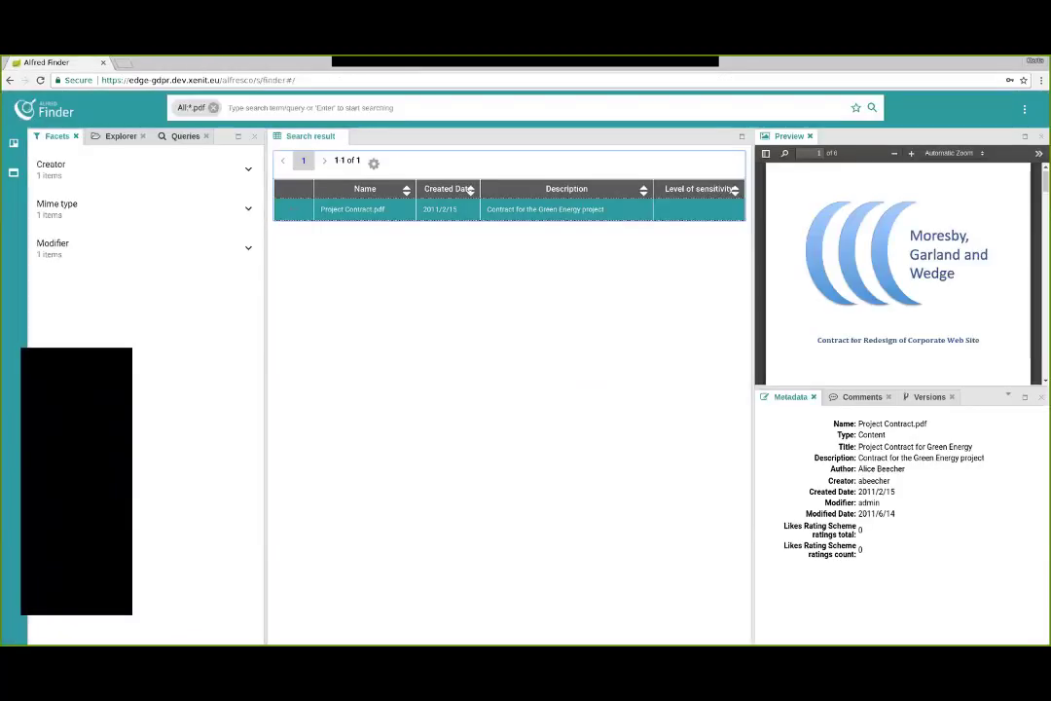
Load the copied share link in a new tab, showing the watermarked CV PDF.
click(127, 64)
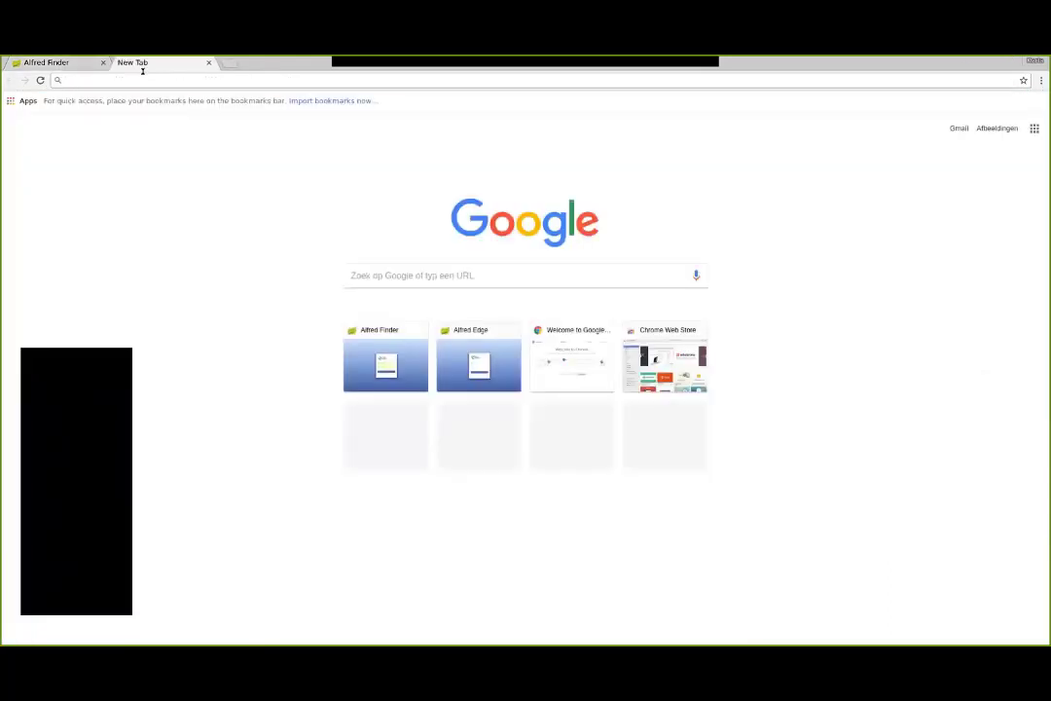
key(ctrl+v)
key(Return)
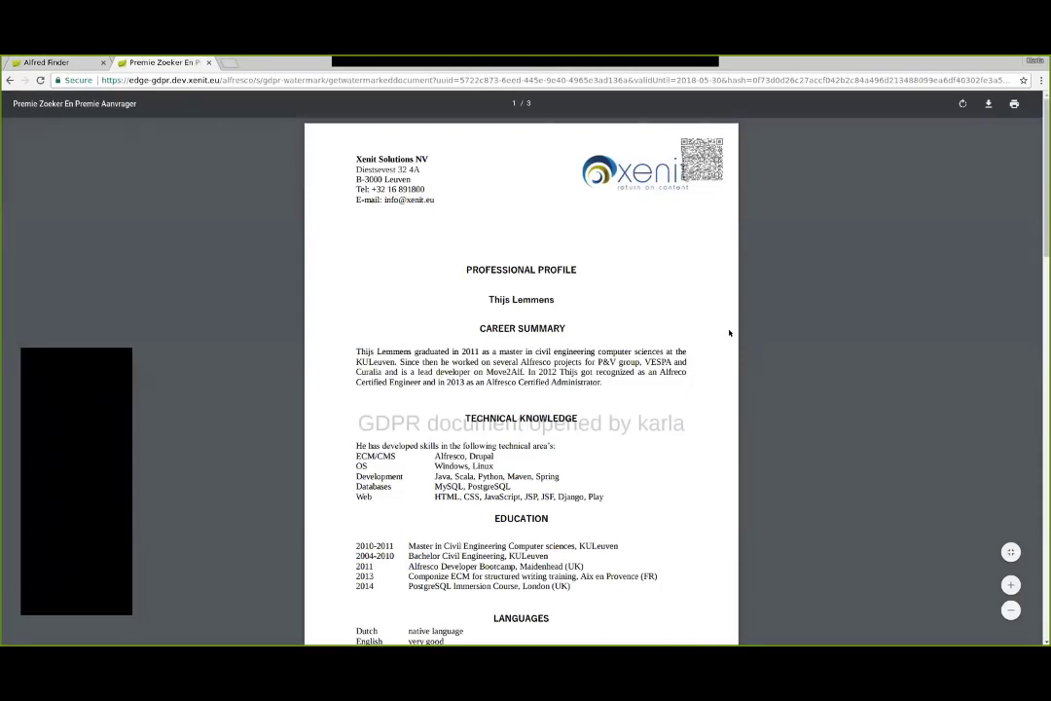
scroll(673, 290, down, 1)
scroll(672, 289, up, 1)
Highlight the GDPR watermark naming the reader, then scroll through the three CV pages.
drag(358, 422, 658, 425)
click(667, 426)
scroll(642, 390, down, 5)
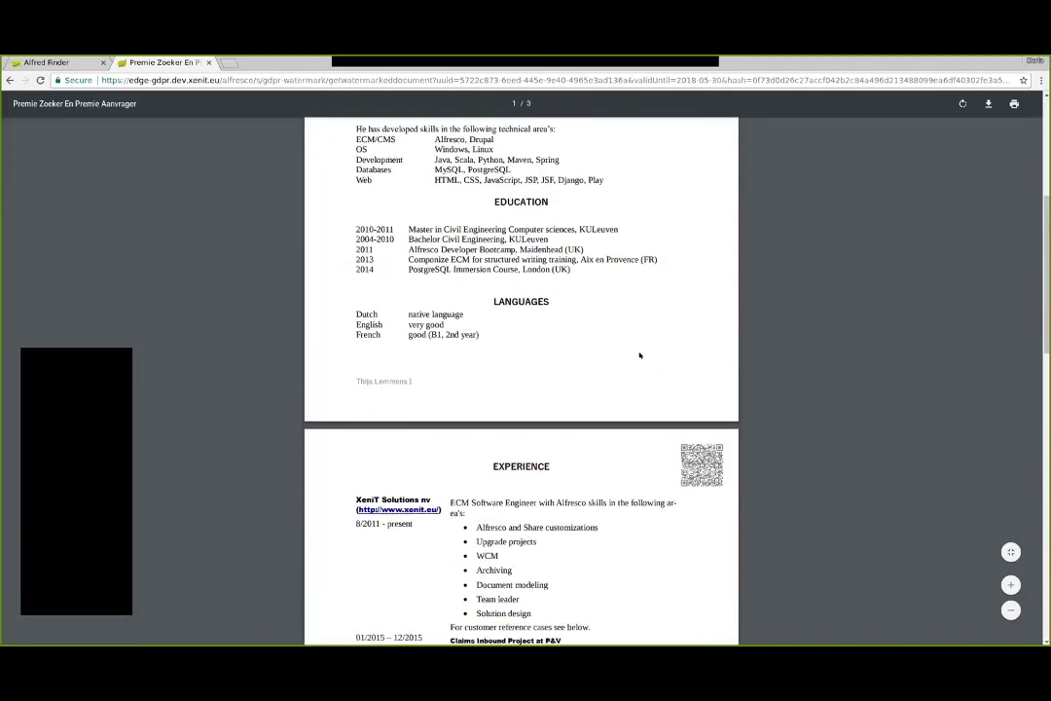
scroll(639, 355, down, 10)
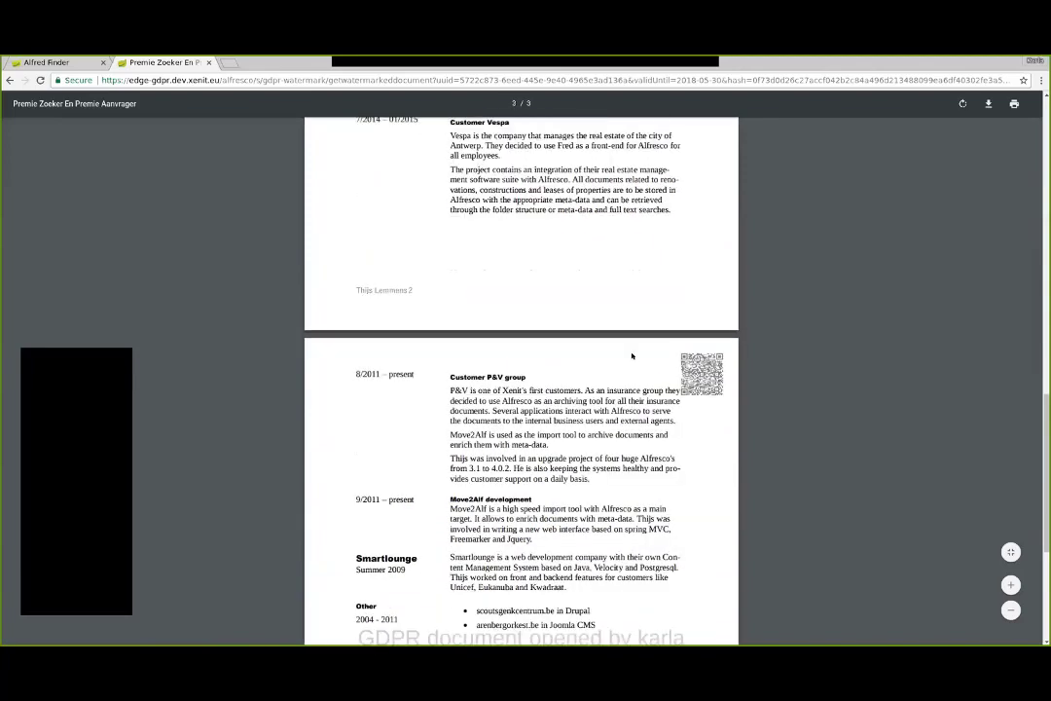
scroll(632, 356, down, 5)
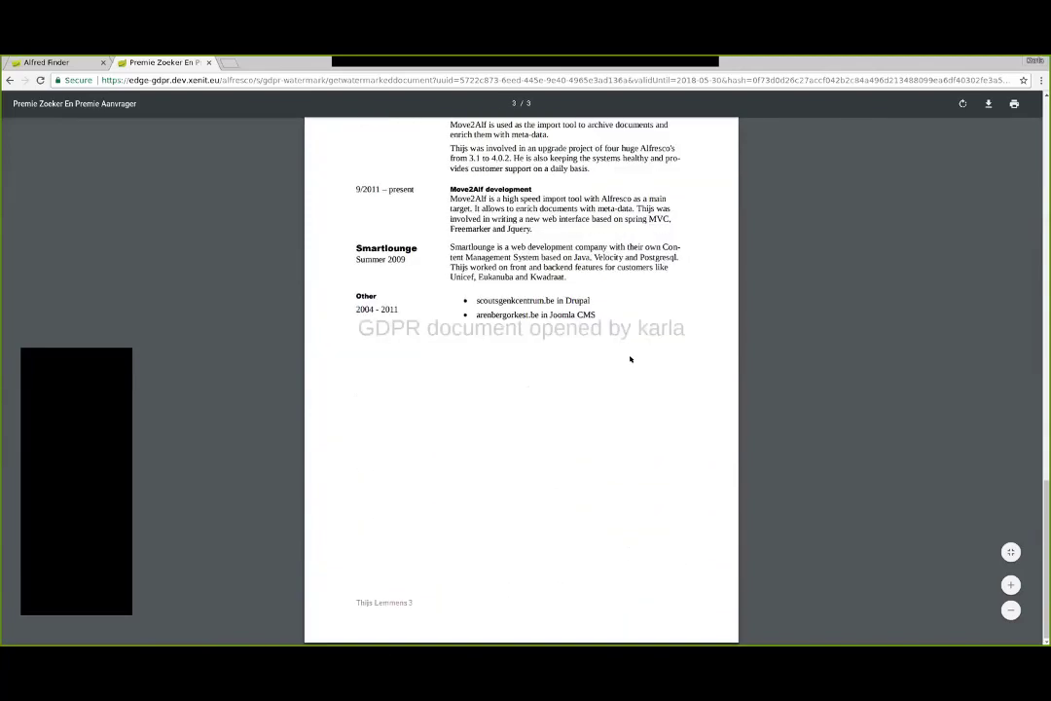
scroll(630, 359, up, 9)
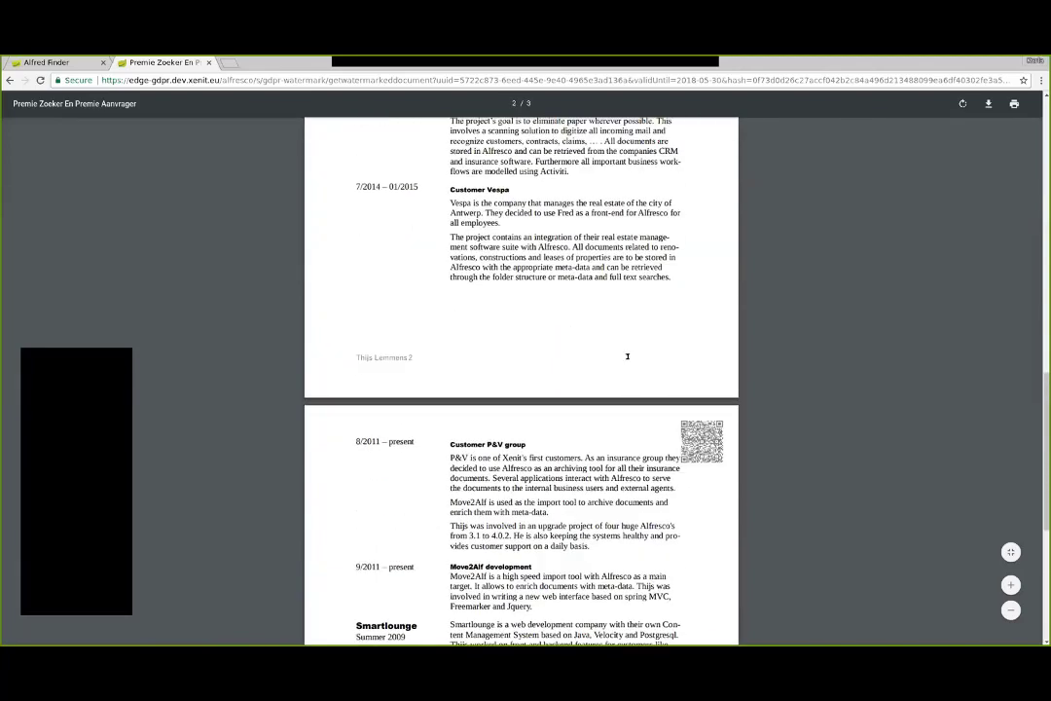
scroll(627, 359, up, 17)
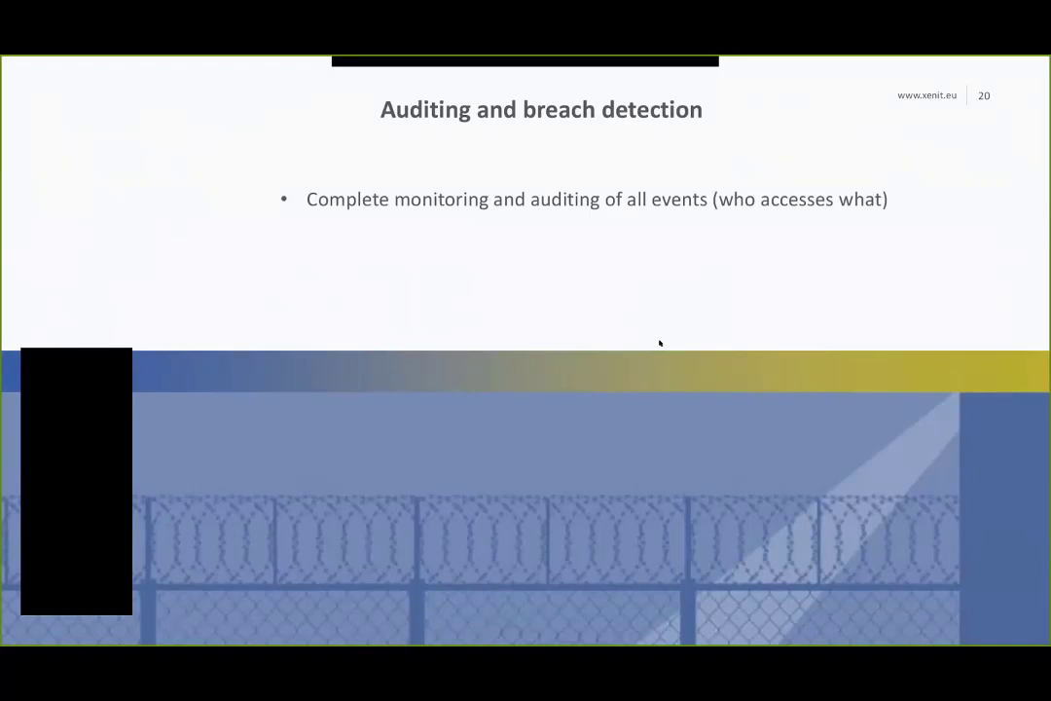
key(alt+Tab)
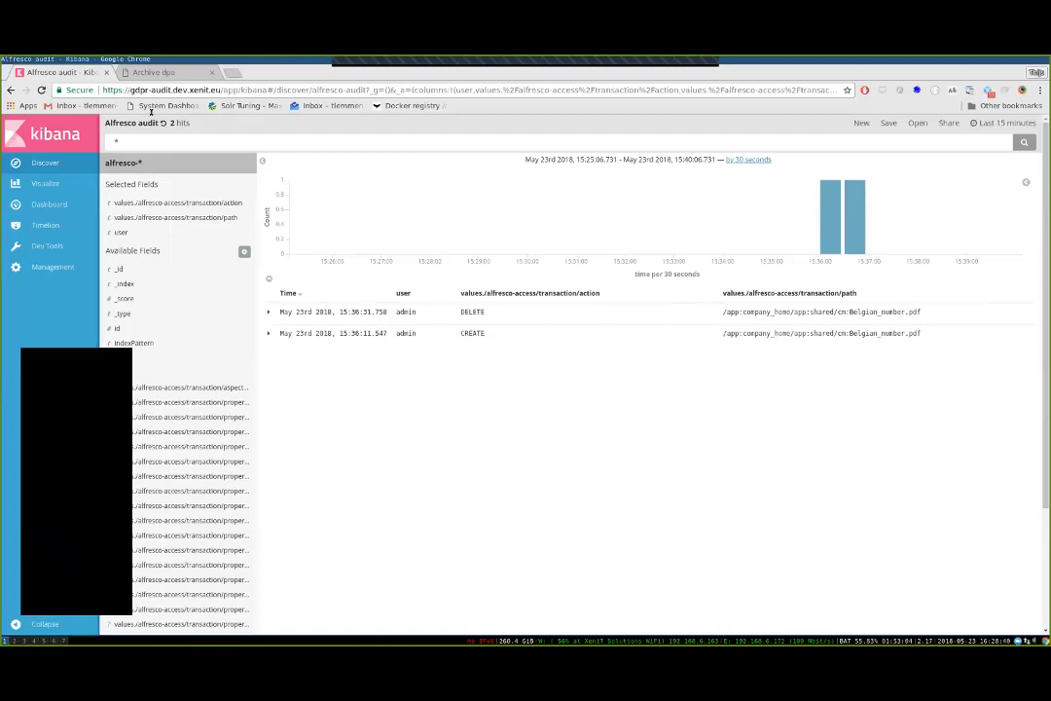
click(163, 123)
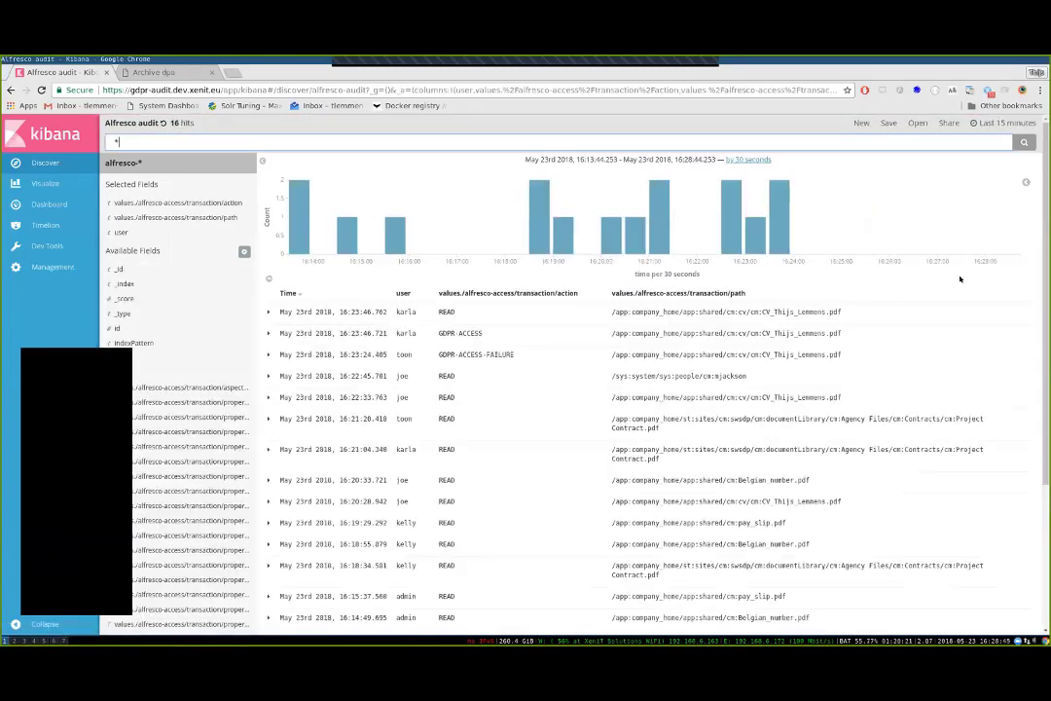
scroll(957, 330, down, 3)
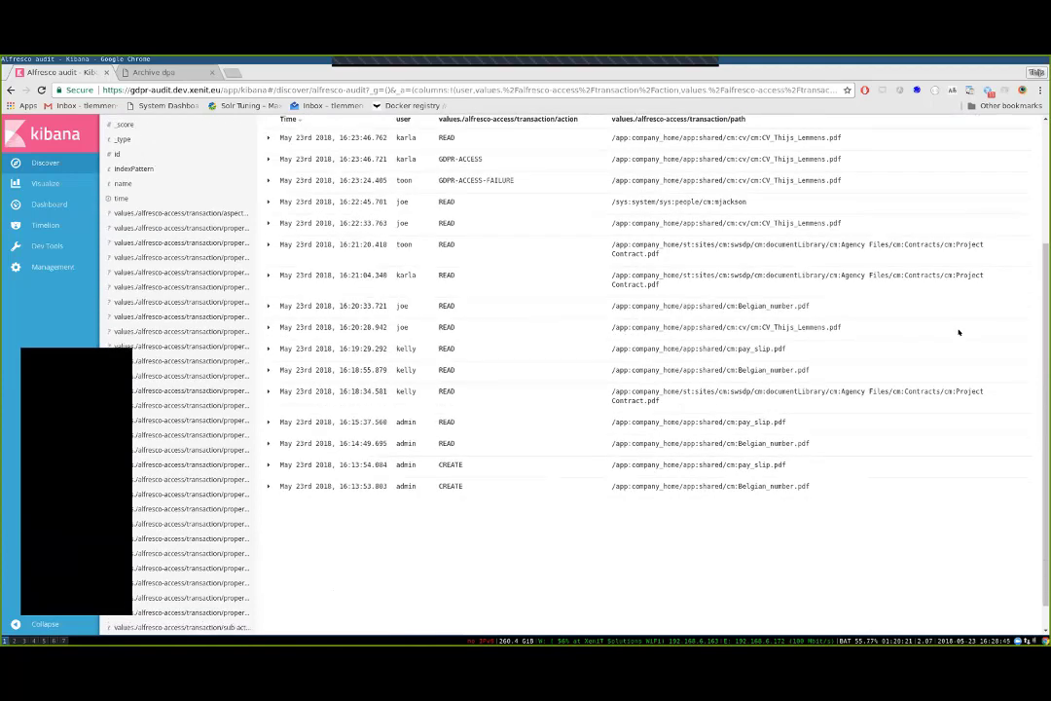
scroll(897, 404, up, 3)
scroll(897, 402, up, 1)
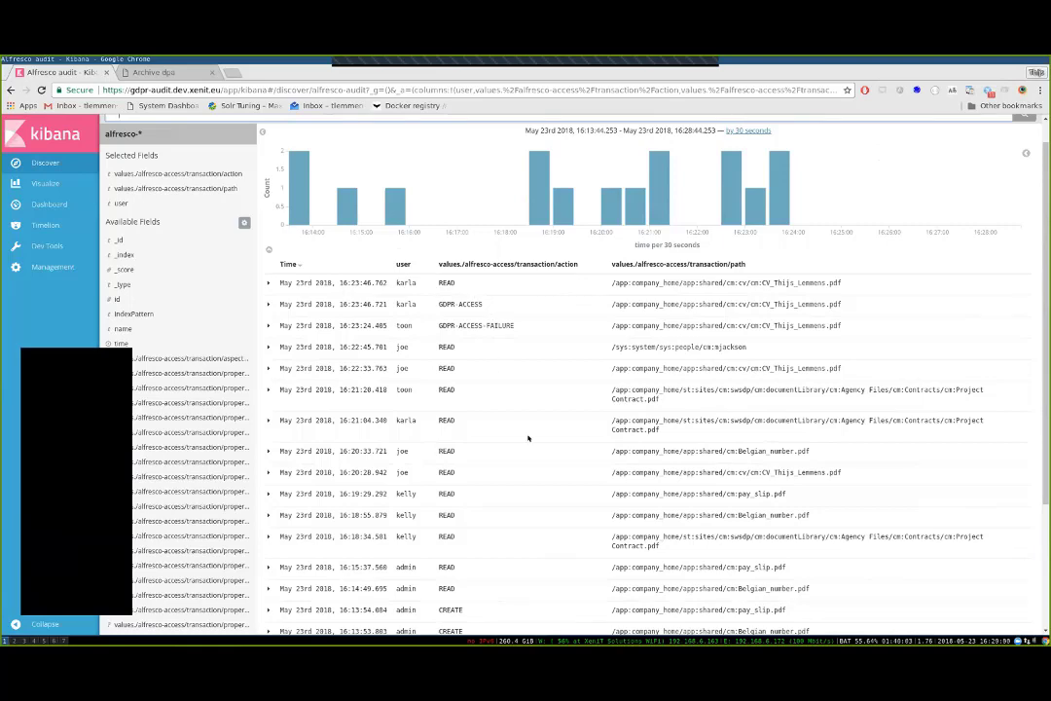
scroll(535, 462, down, 3)
scroll(476, 471, up, 2)
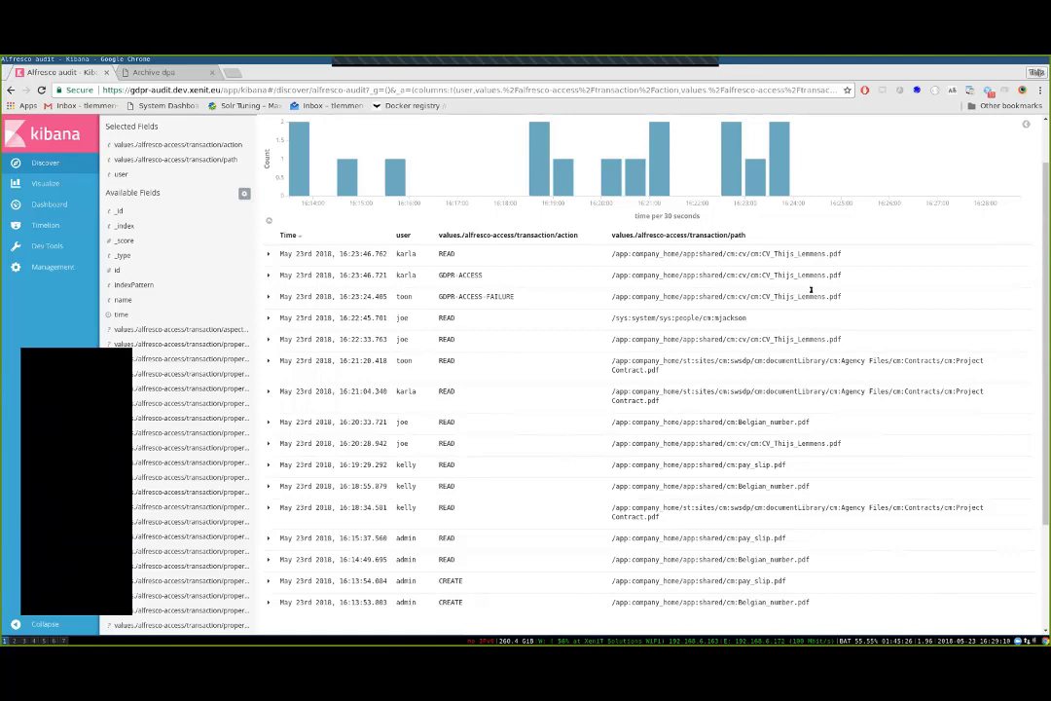
scroll(827, 302, up, 1)
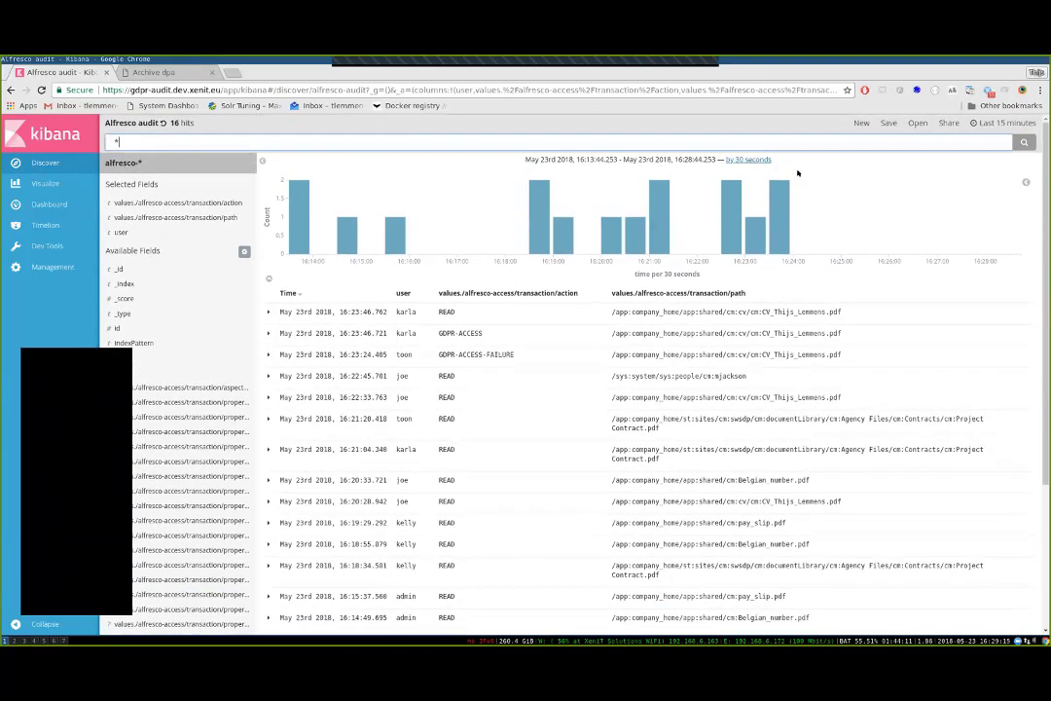
mouse_move(302, 236)
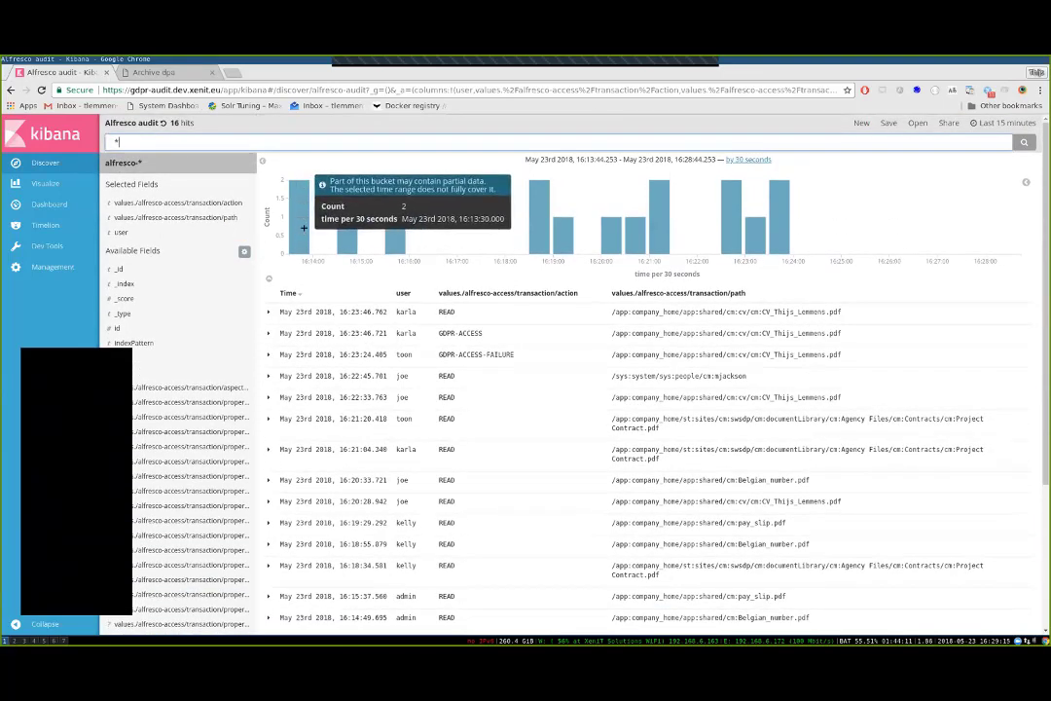
mouse_move(392, 241)
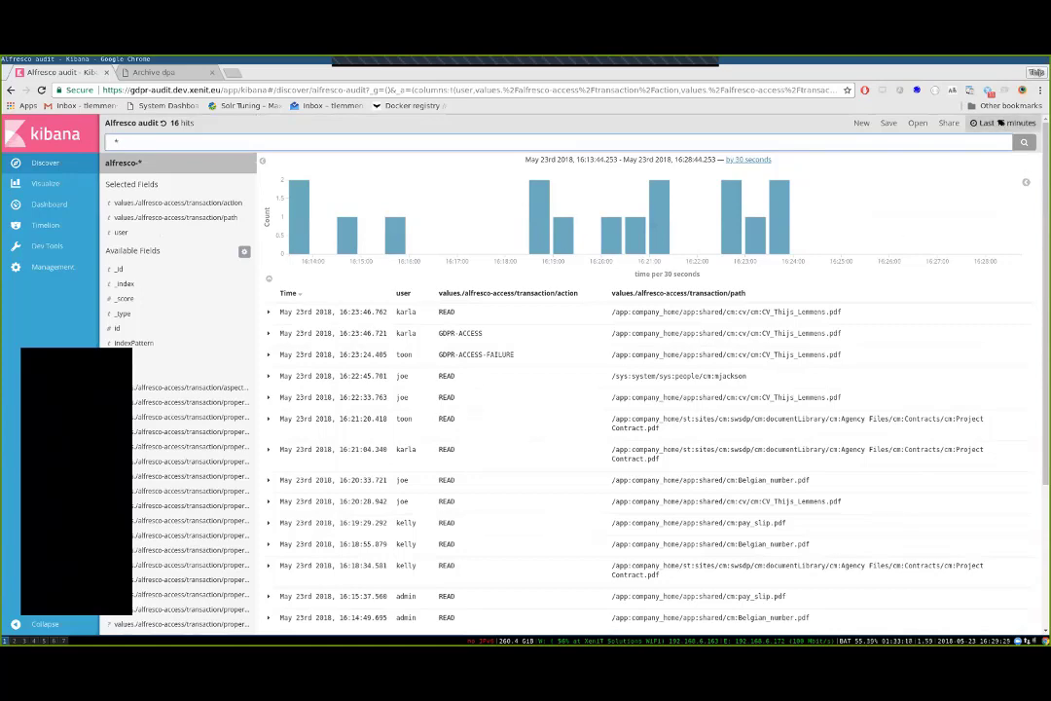
scroll(630, 297, down, 4)
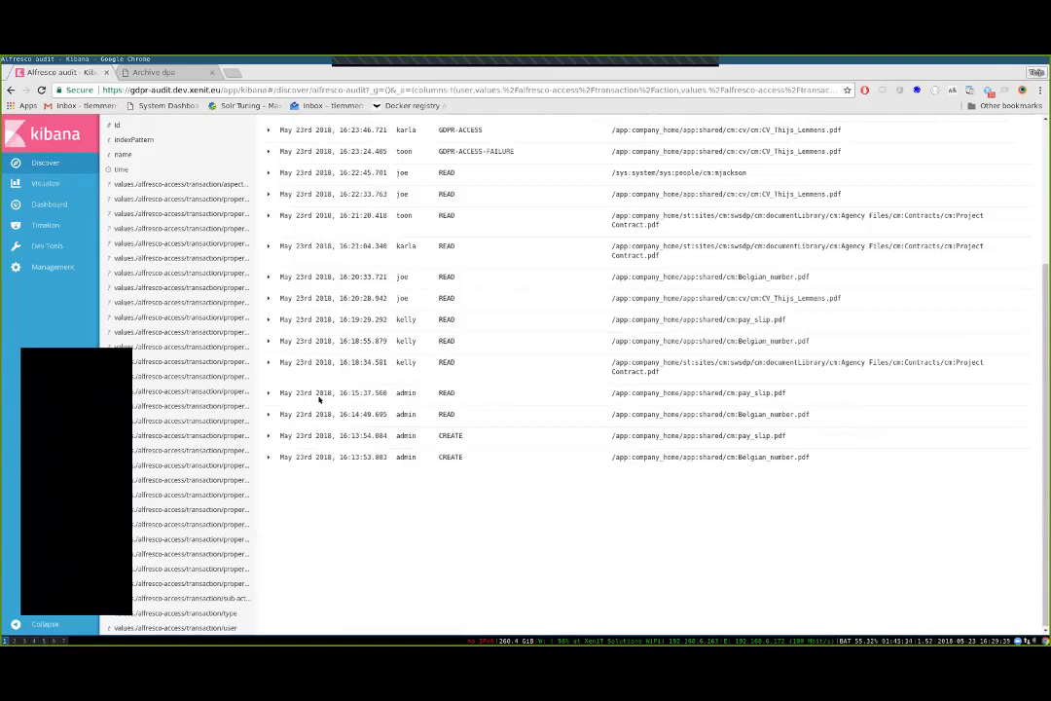
scroll(826, 423, up, 3)
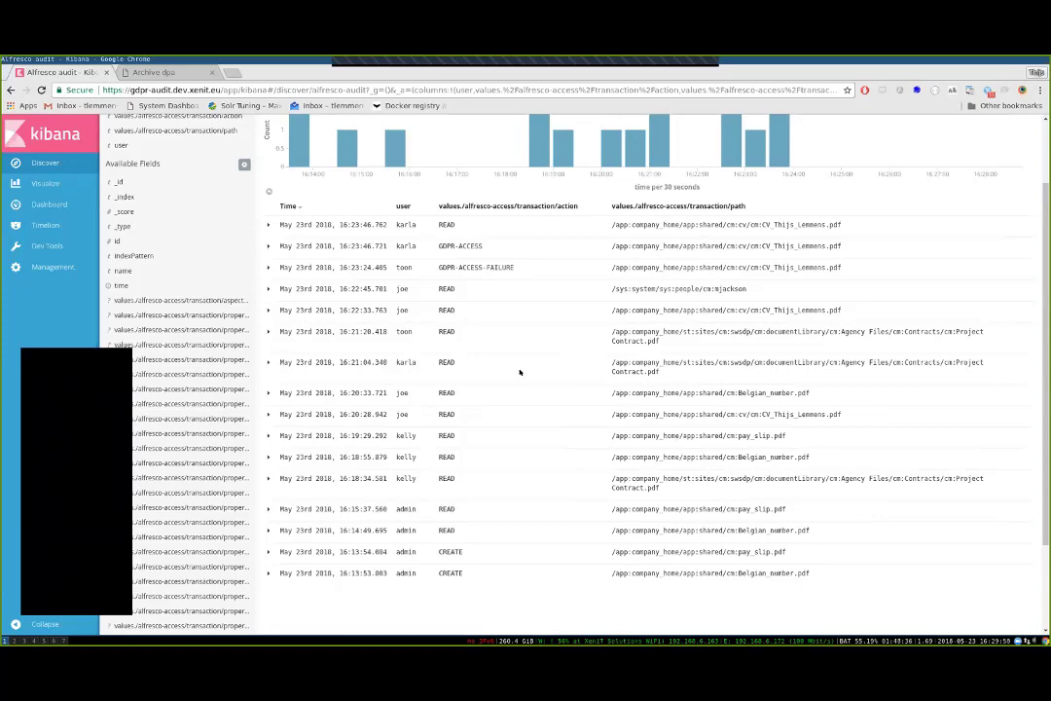
scroll(573, 399, up, 1)
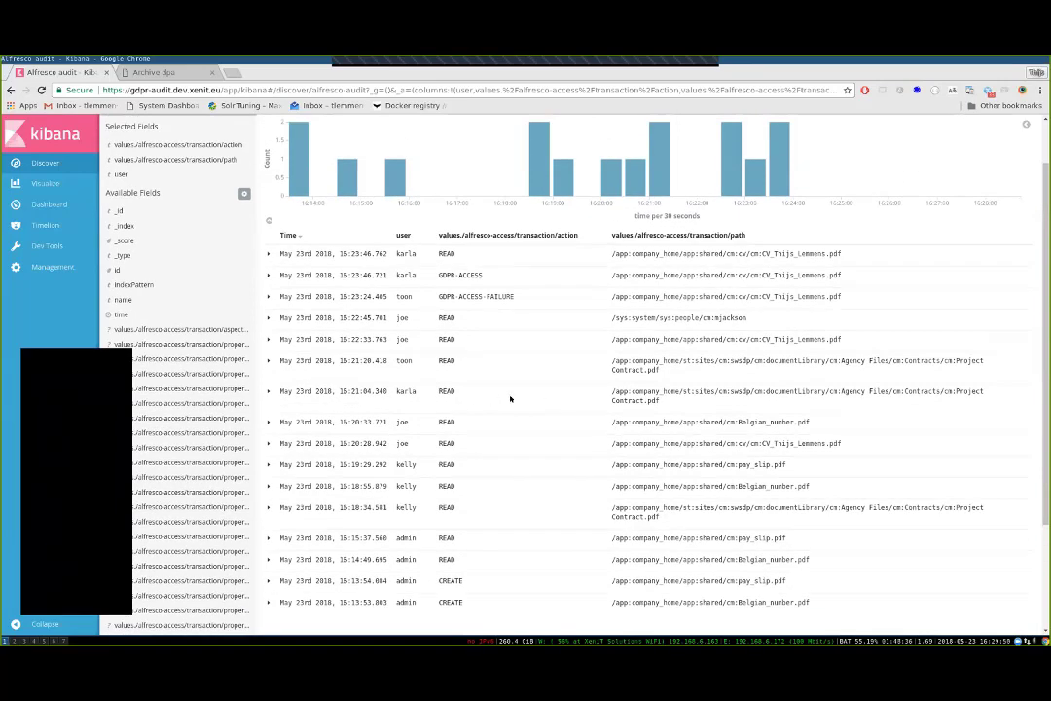
scroll(504, 394, up, 1)
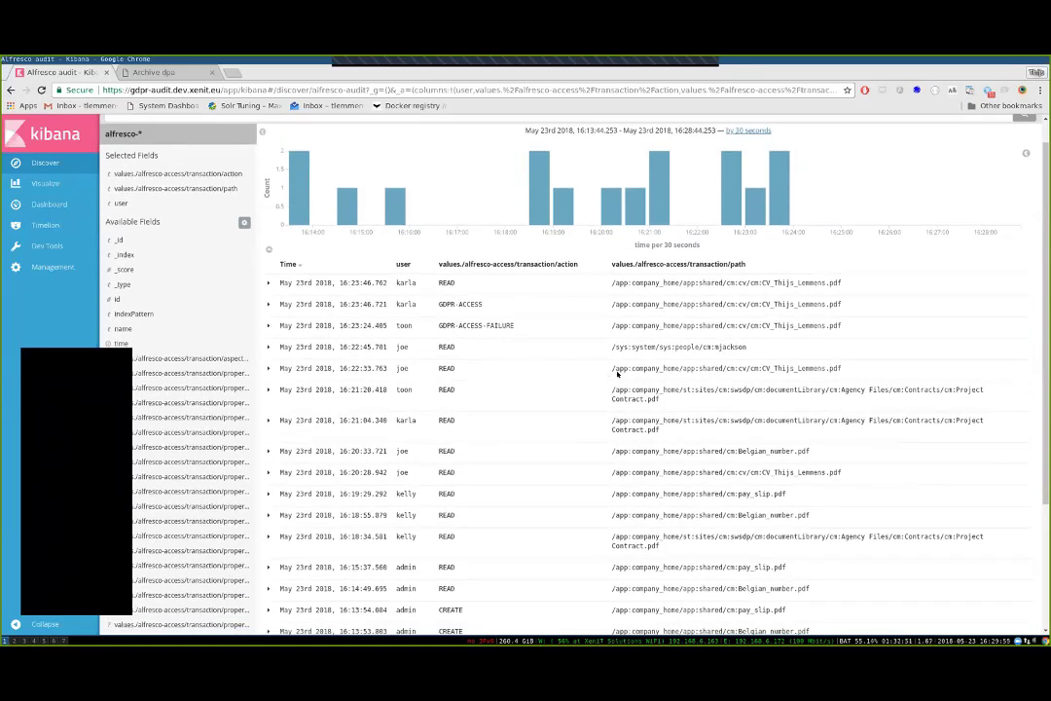
triple_click(720, 368)
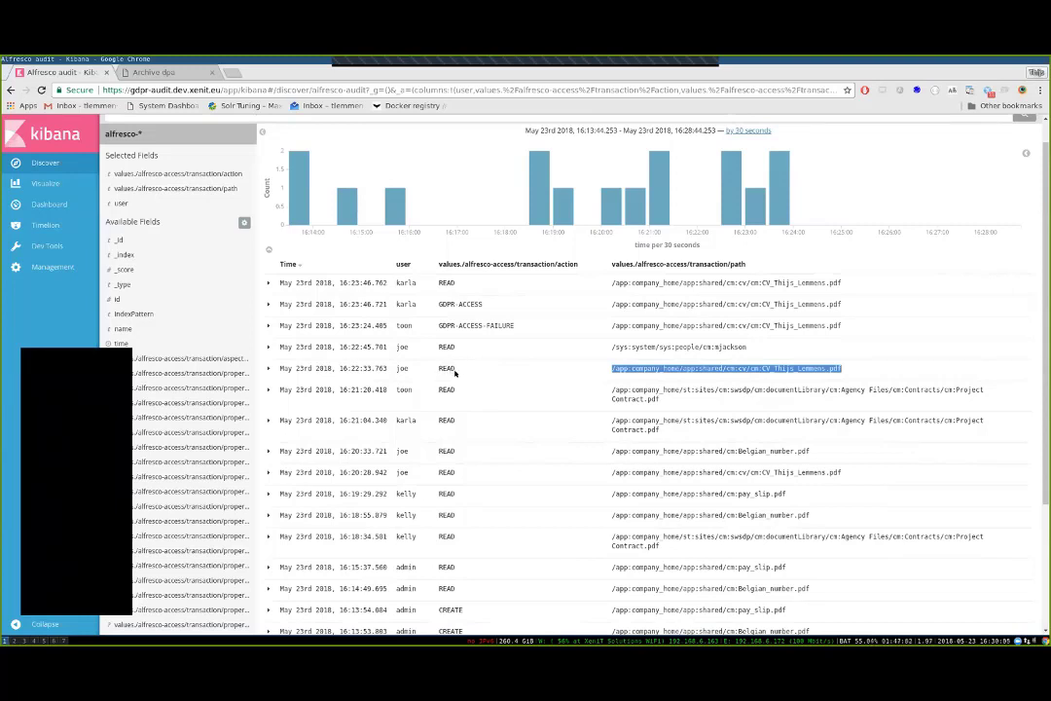
Expand the GDPR-ACCESS-FAILURE entry, highlighting its failure reason, then expand the GDPR-ACCESS entry.
click(266, 325)
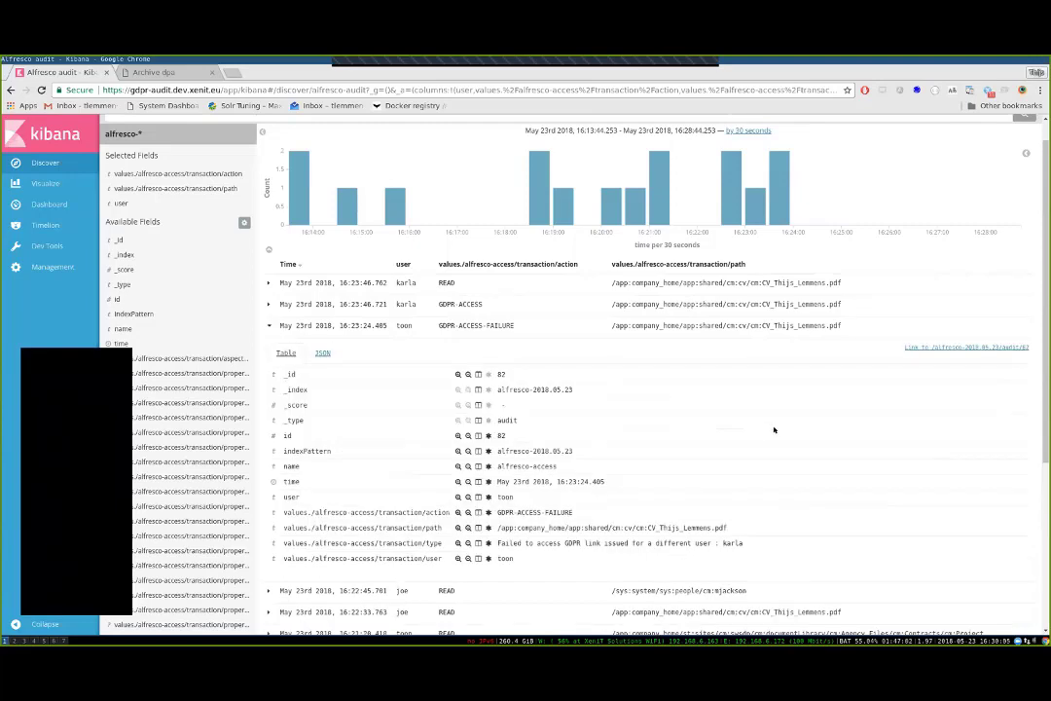
scroll(772, 429, down, 1)
scroll(772, 435, down, 1)
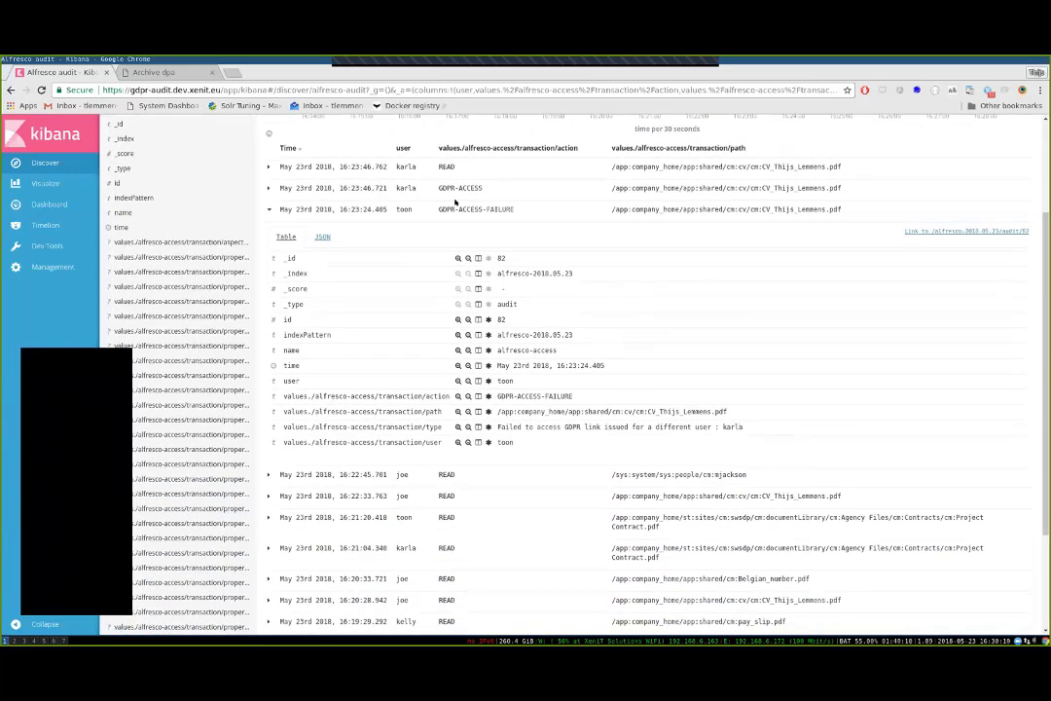
drag(439, 208, 519, 209)
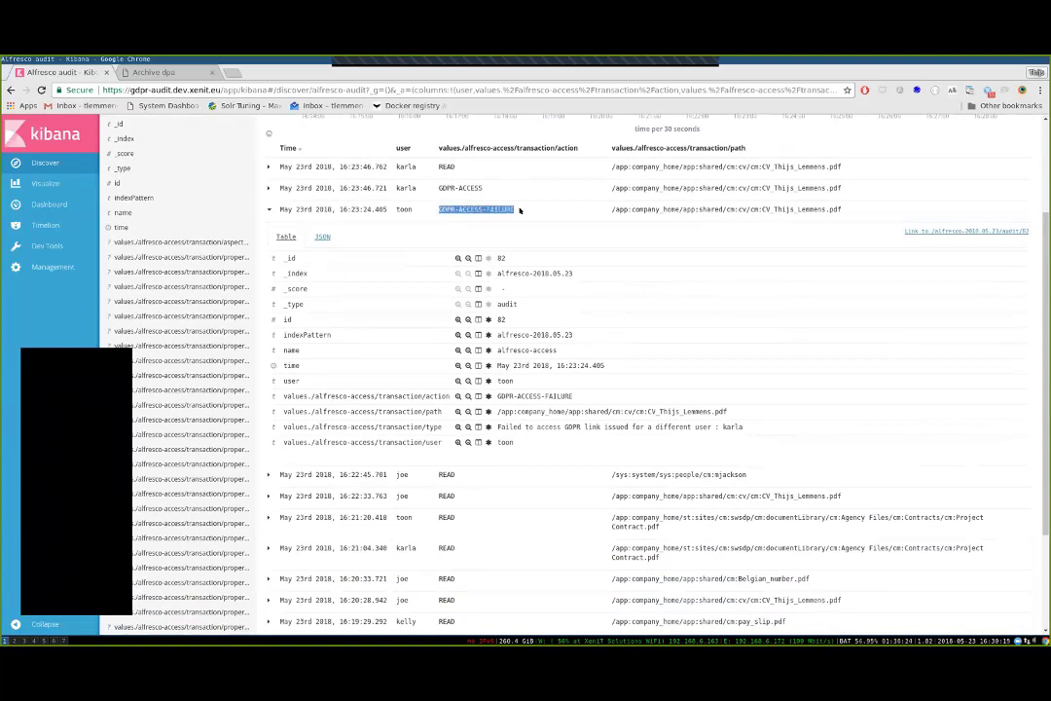
click(519, 210)
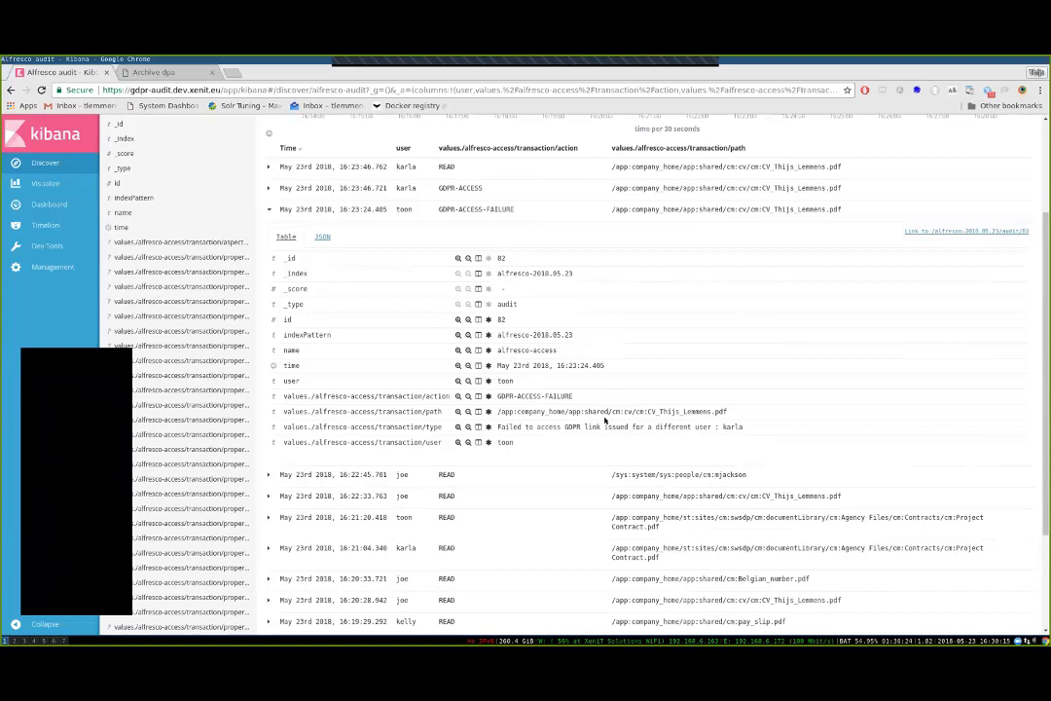
drag(497, 428, 862, 429)
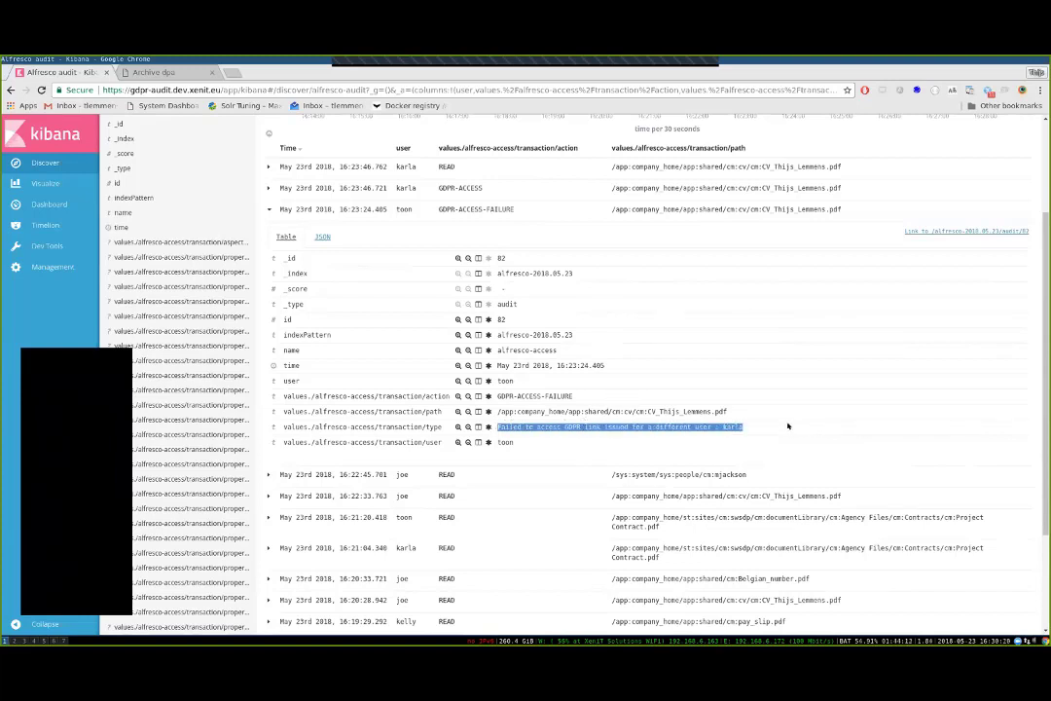
click(786, 427)
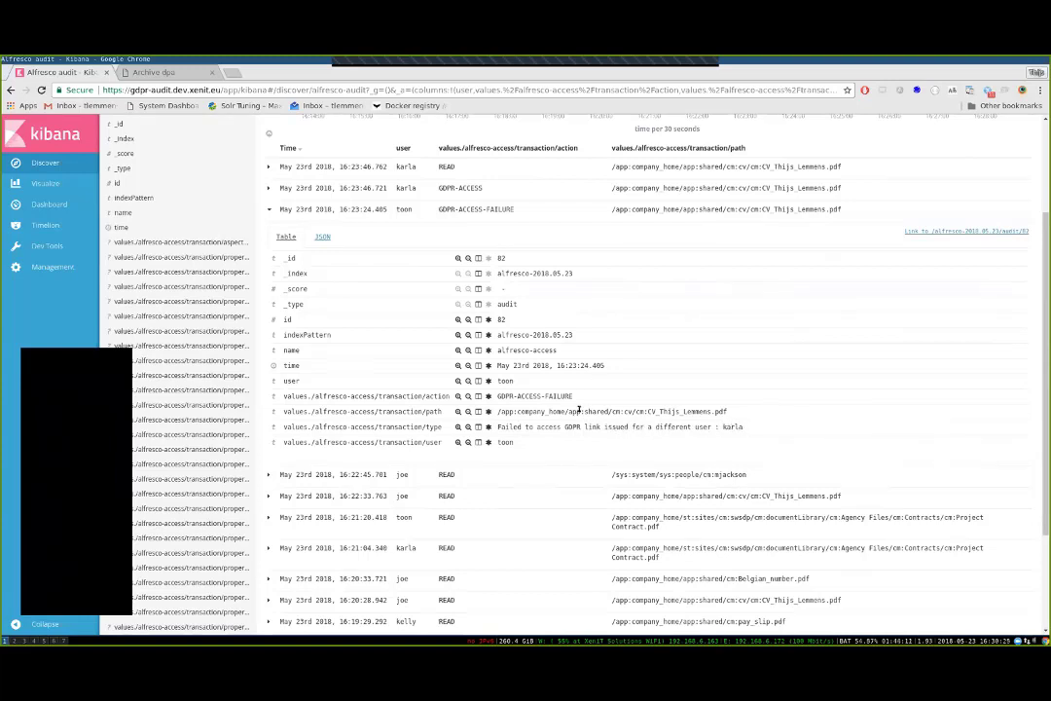
click(268, 188)
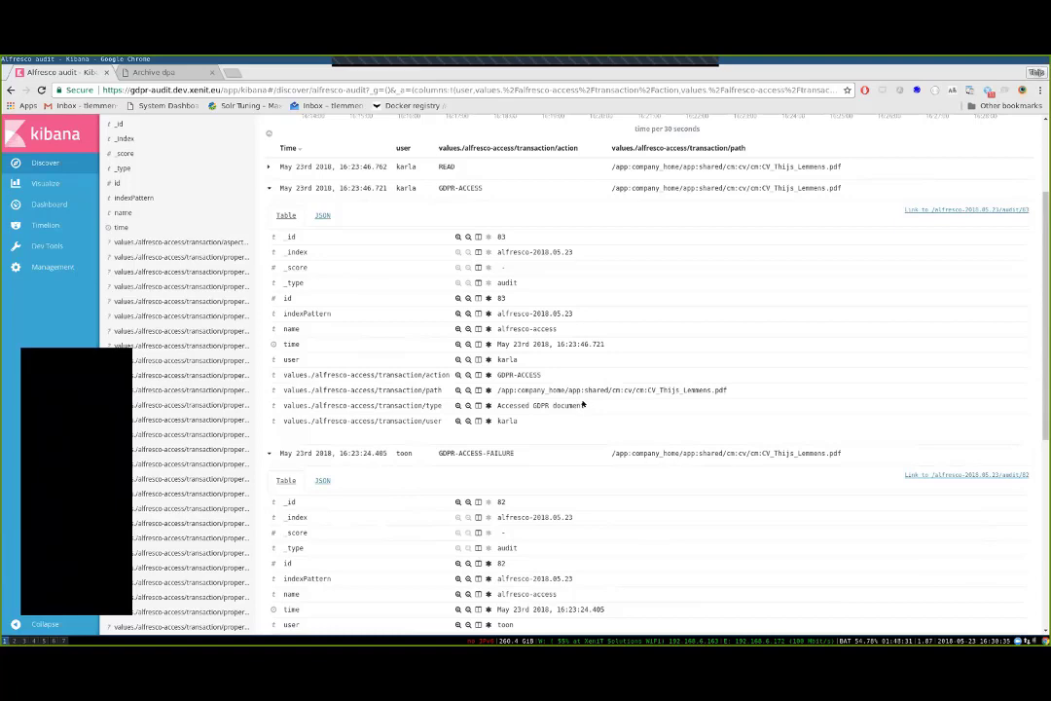
scroll(702, 338, up, 2)
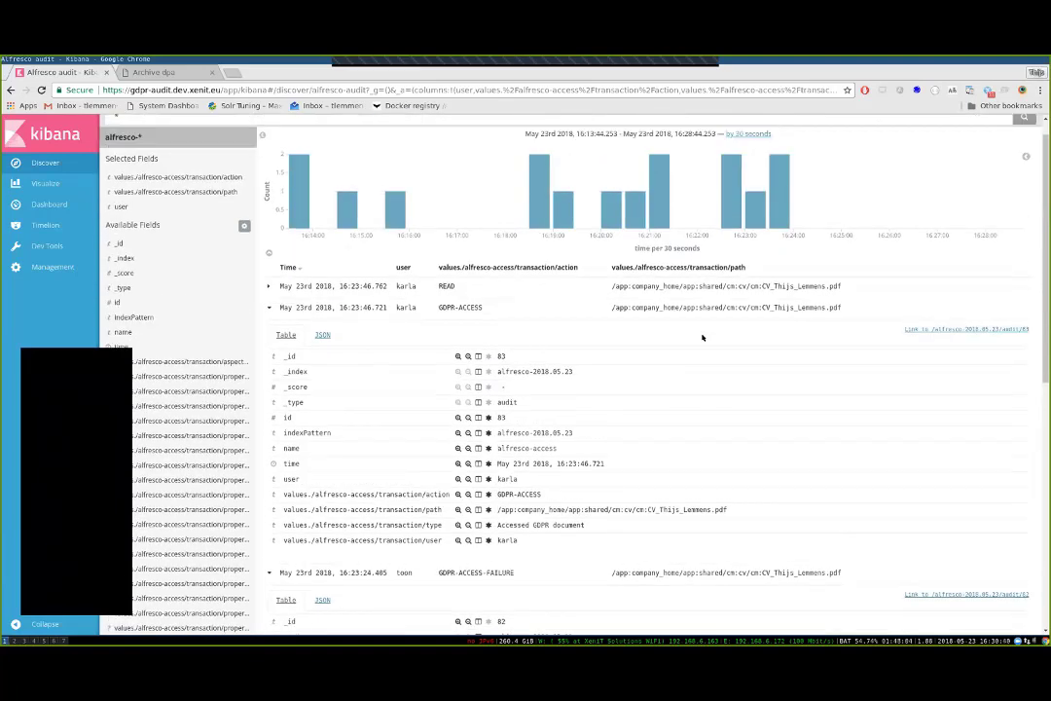
scroll(703, 361, down, 1)
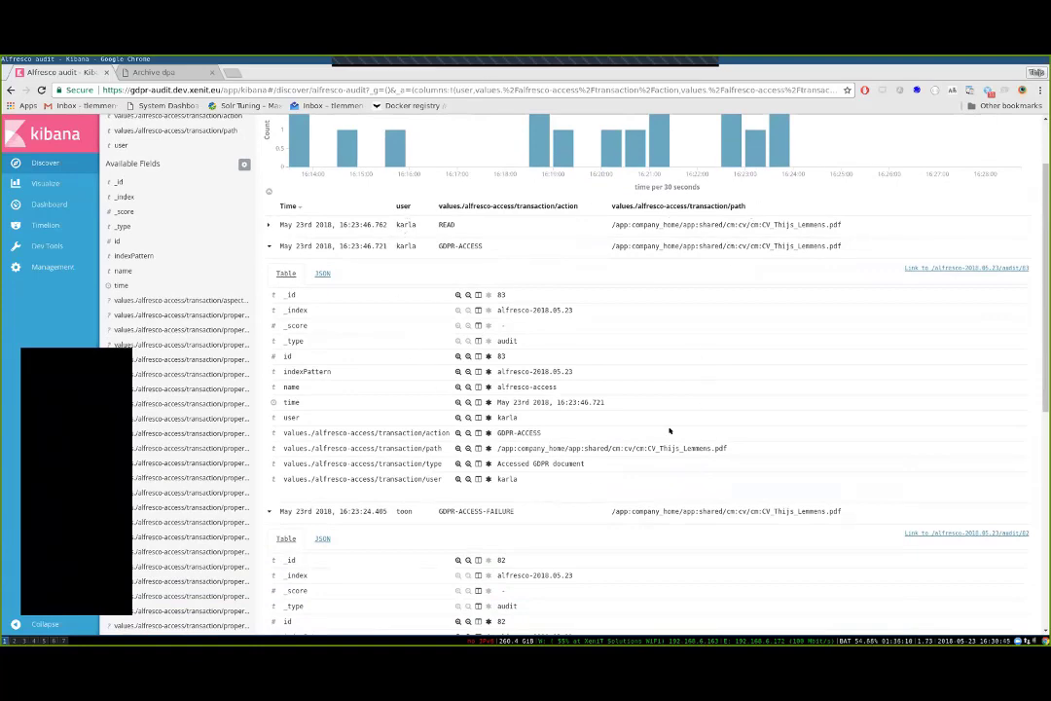
scroll(673, 431, down, 1)
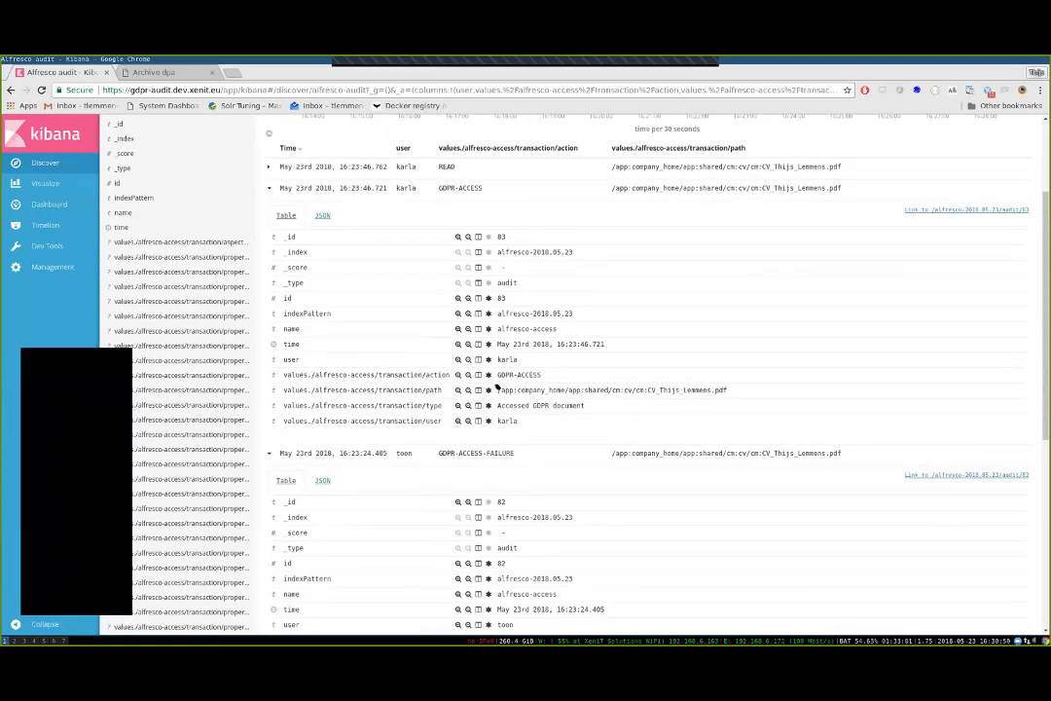
Filter the audit log on the CV's transaction/path value and collapse both expanded entries.
click(459, 389)
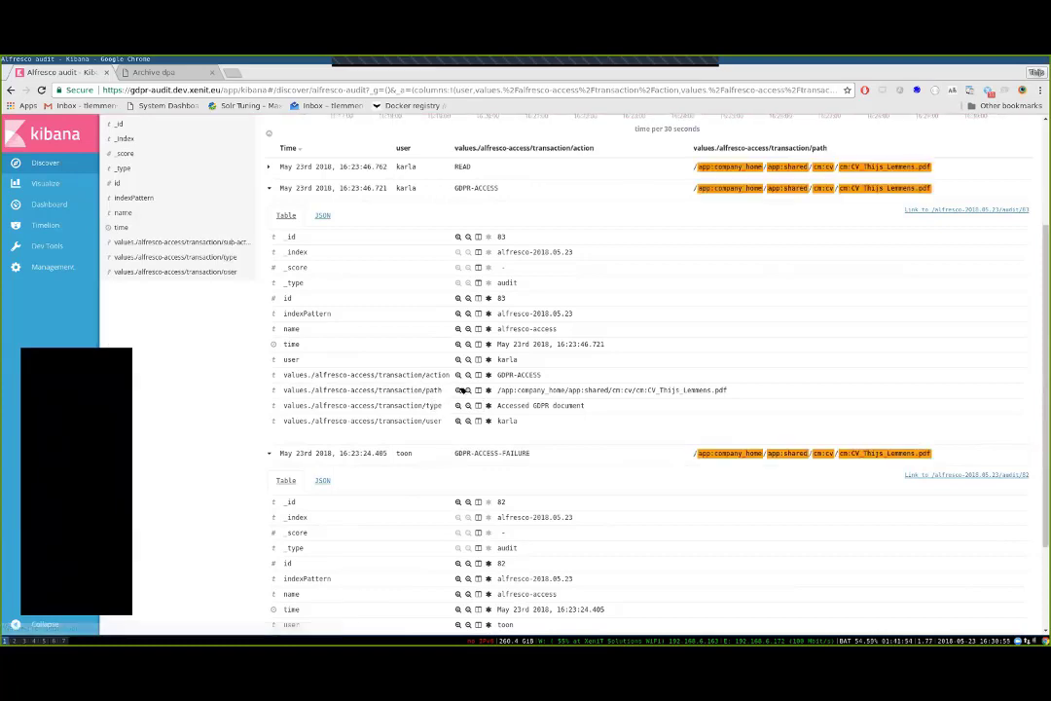
click(267, 188)
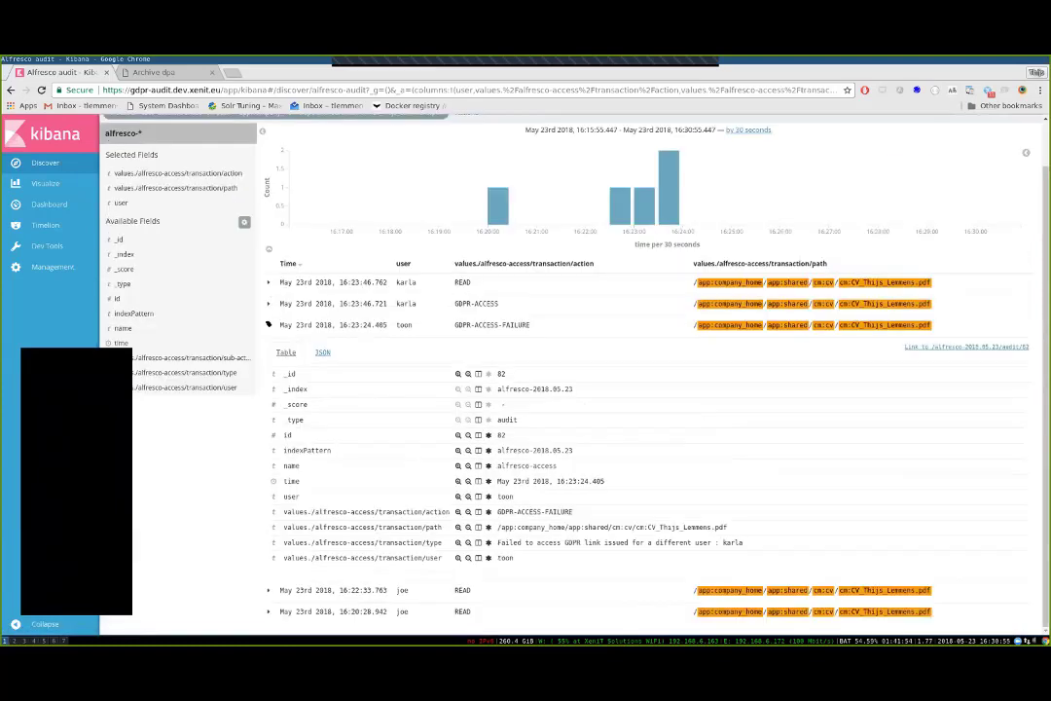
click(268, 324)
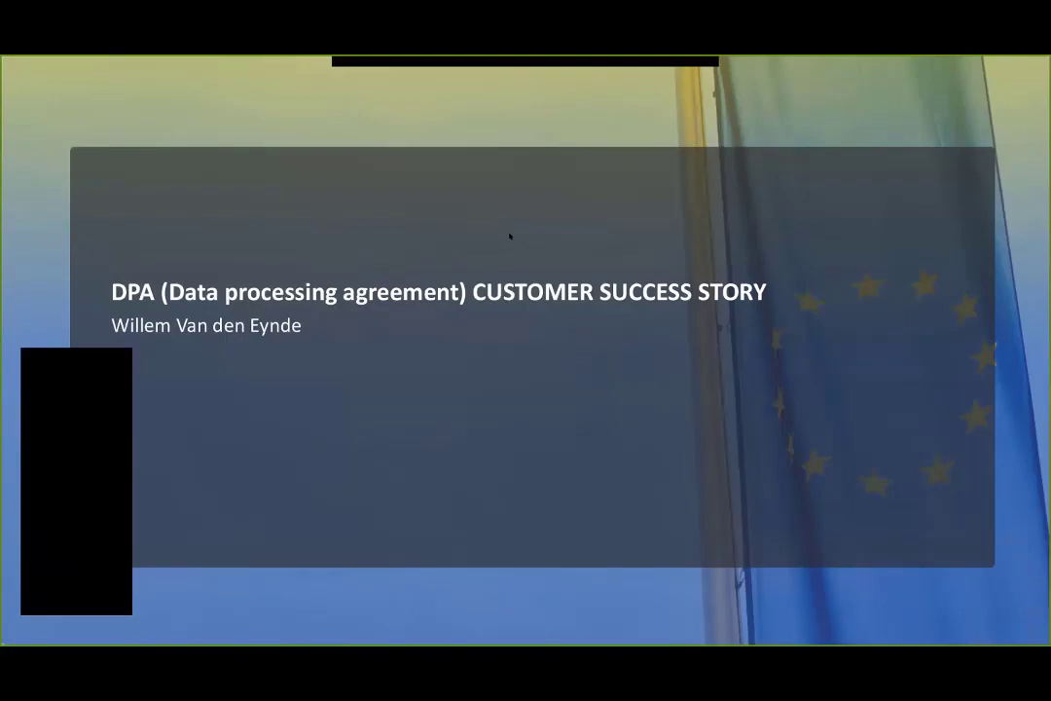
Switch from the slideshow to the browser's 'Archive dpa' tab showing the DPA addendum.
key(alt+Tab)
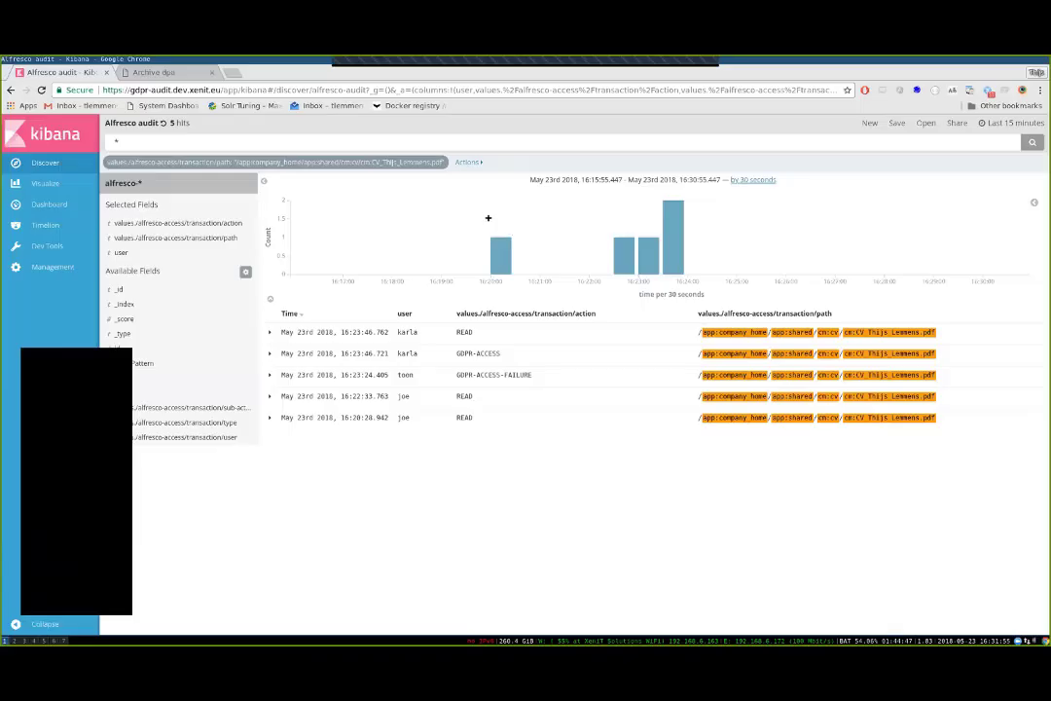
click(161, 73)
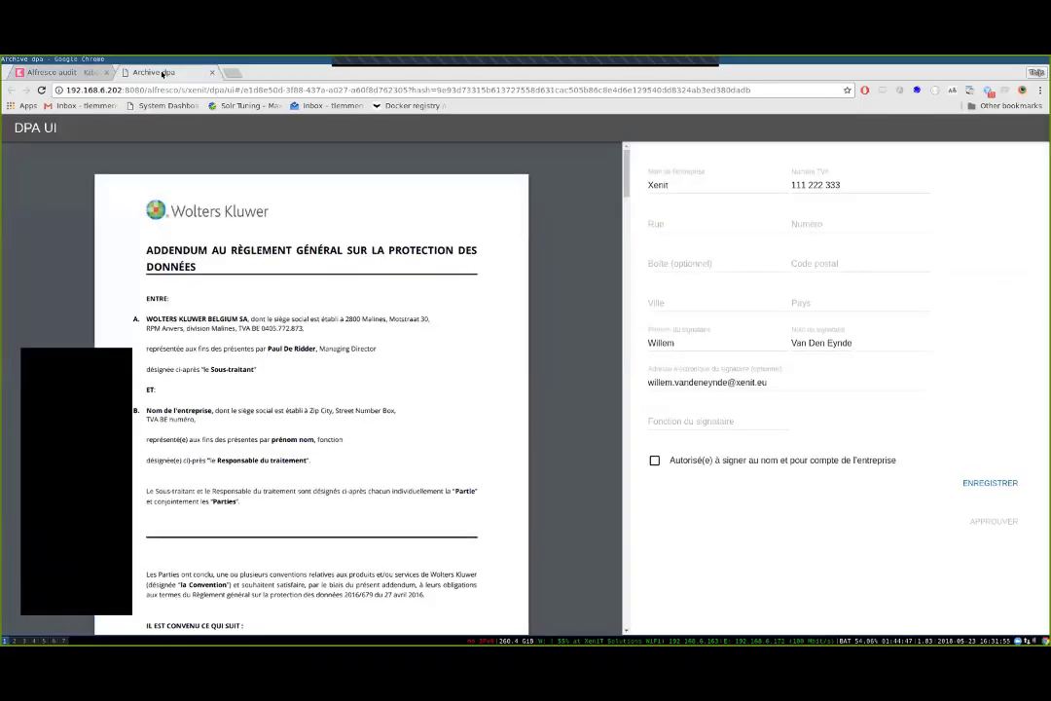
mouse_move(498, 502)
drag(397, 89, 553, 226)
click(552, 226)
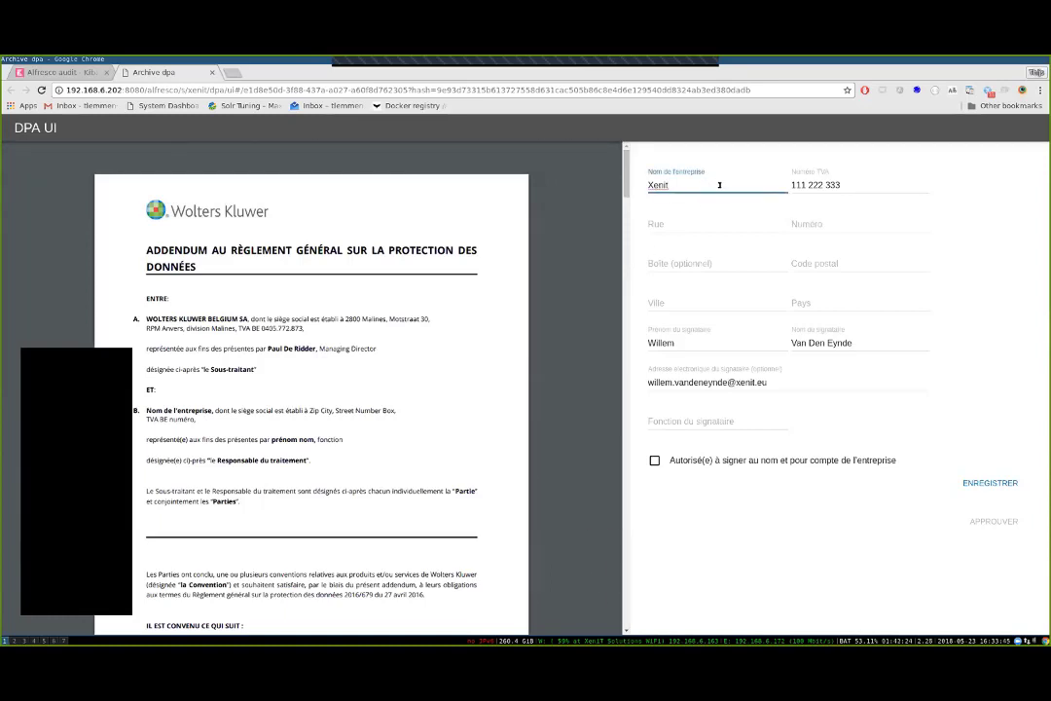
Attempt a save to list the missing fields, then enter the company's street and house number.
click(988, 482)
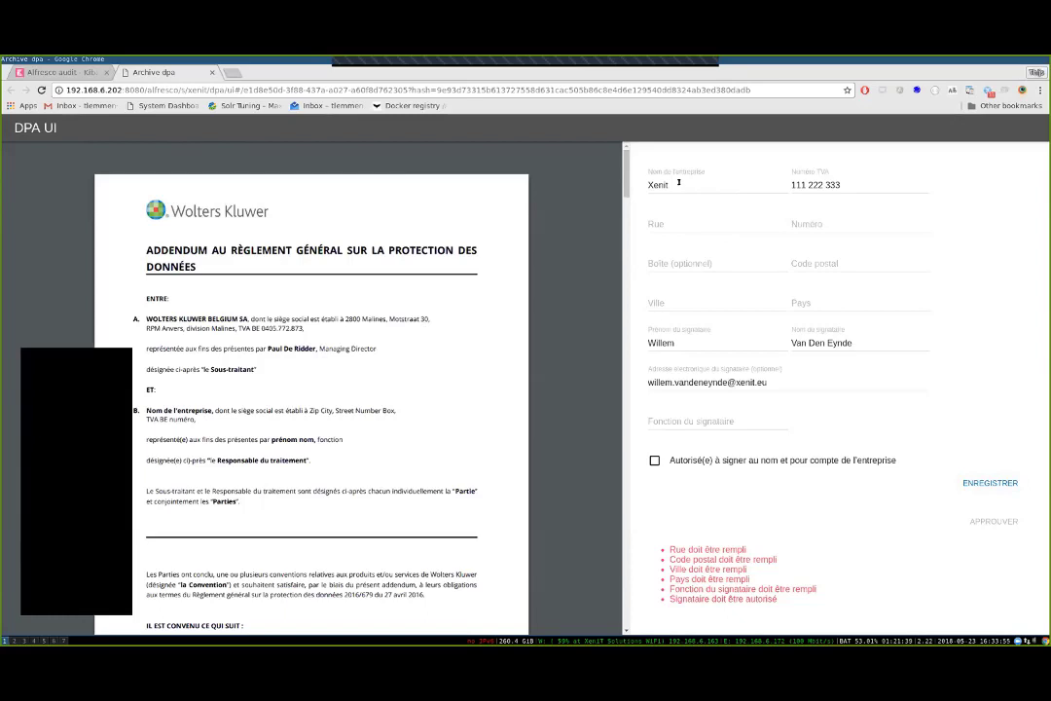
click(675, 220)
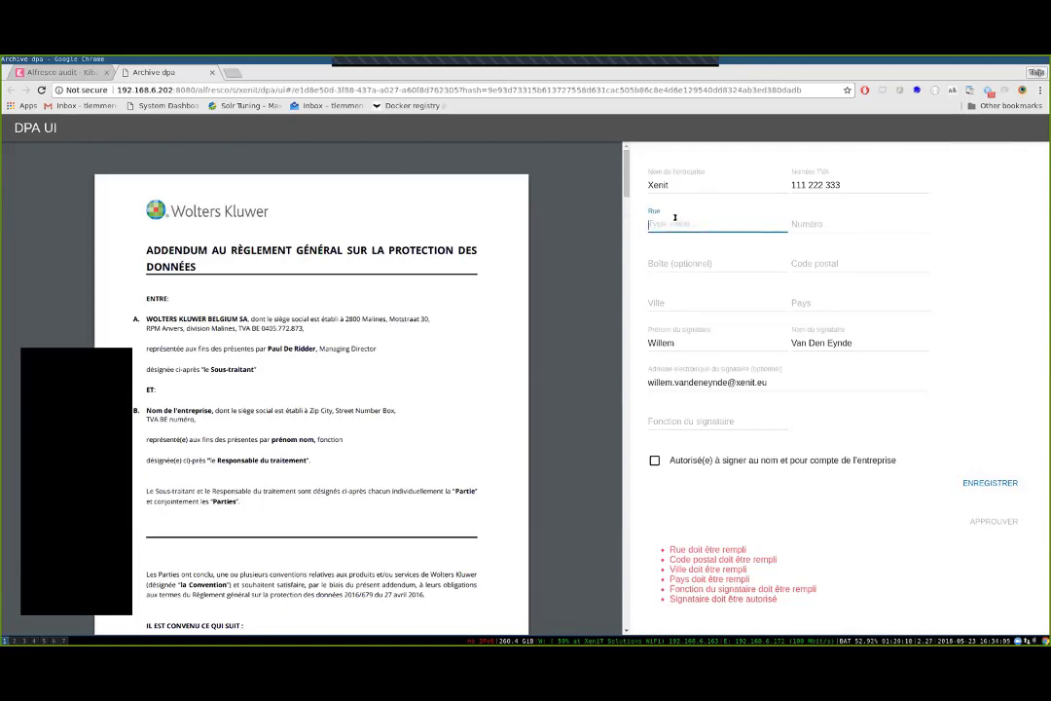
text(D)
text(ieste)
text(vs=e)
key(BackSpace)
key(BackSpace)
key(BackSpace)
text(est #@)
key(BackSpace)
key(BackSpace)
click(808, 225)
text(32)
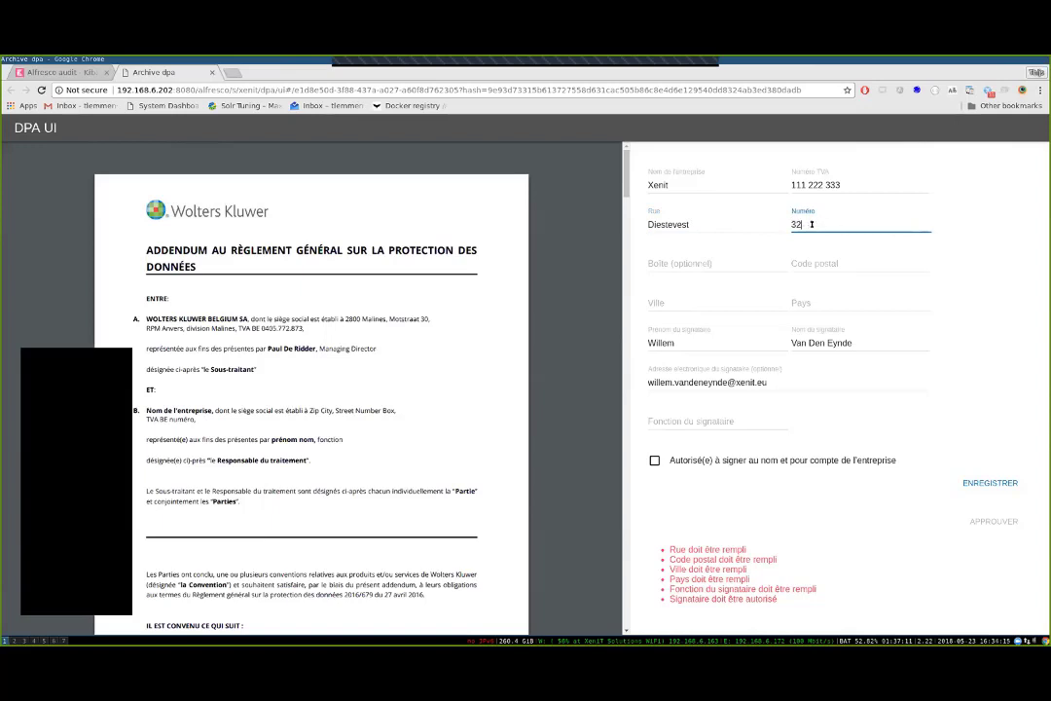
Fill in the company's postal code, city and country.
click(843, 263)
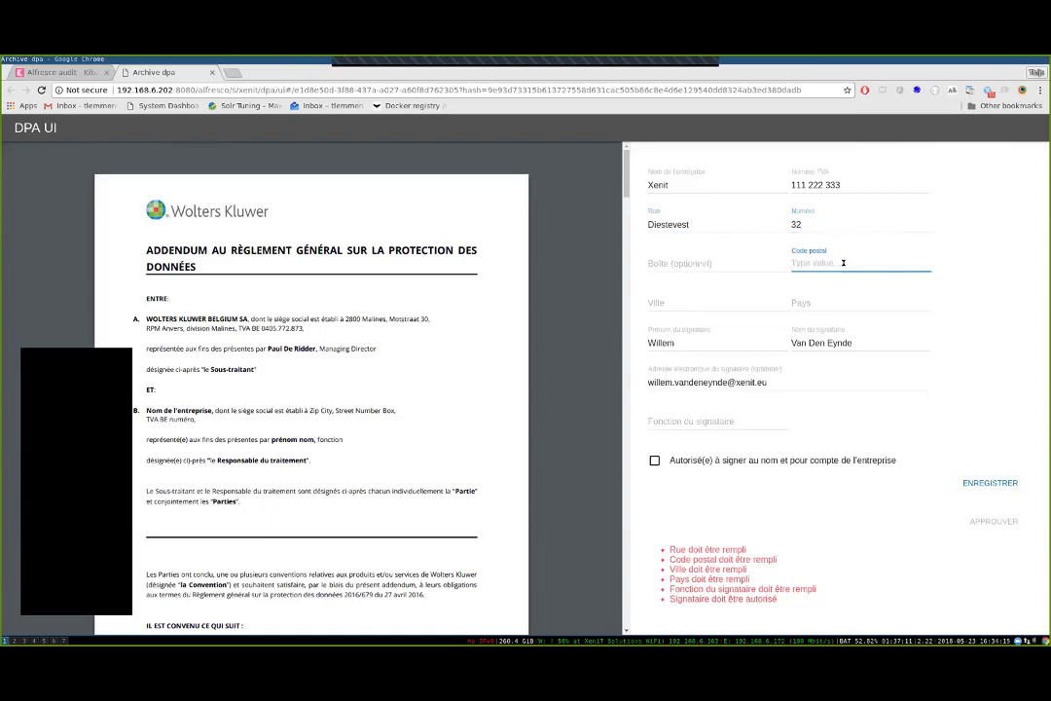
text(3300)
key(BackSpace)
key(BackSpace)
key(BackSpace)
text(000)
click(837, 401)
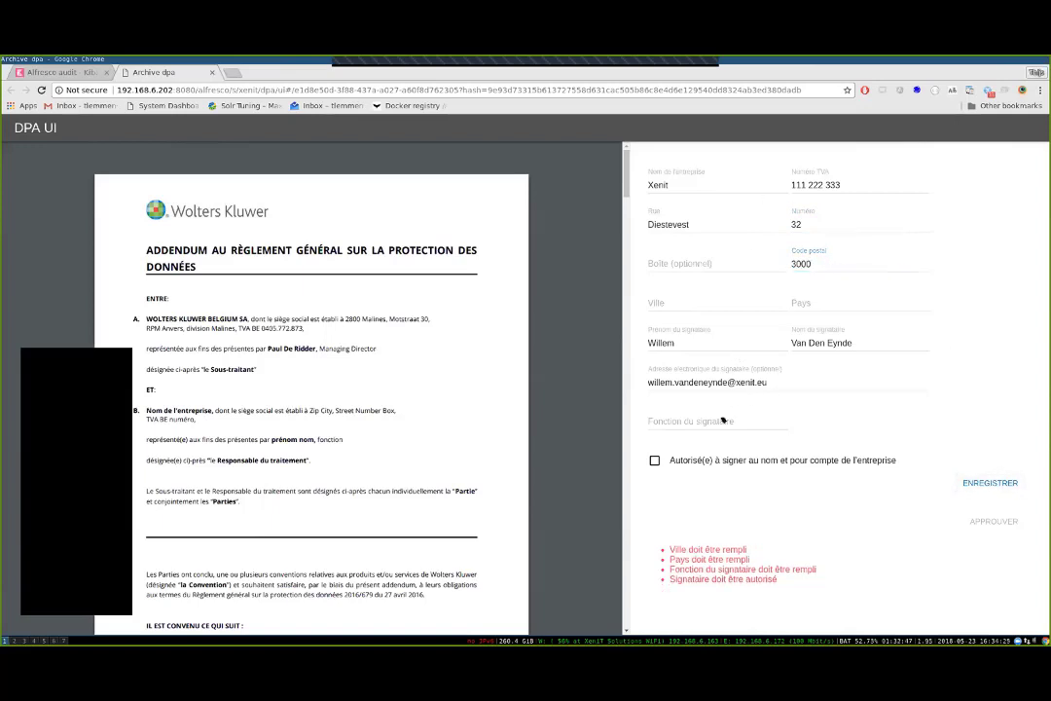
click(695, 295)
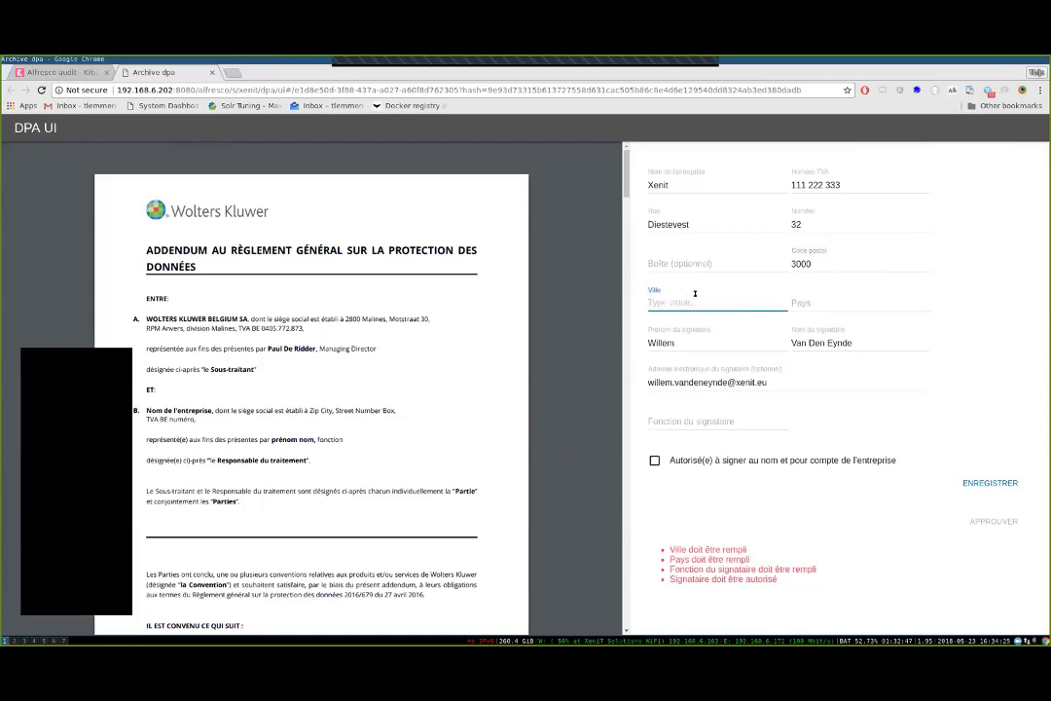
text(Leuven)
click(823, 301)
text(Belgium)
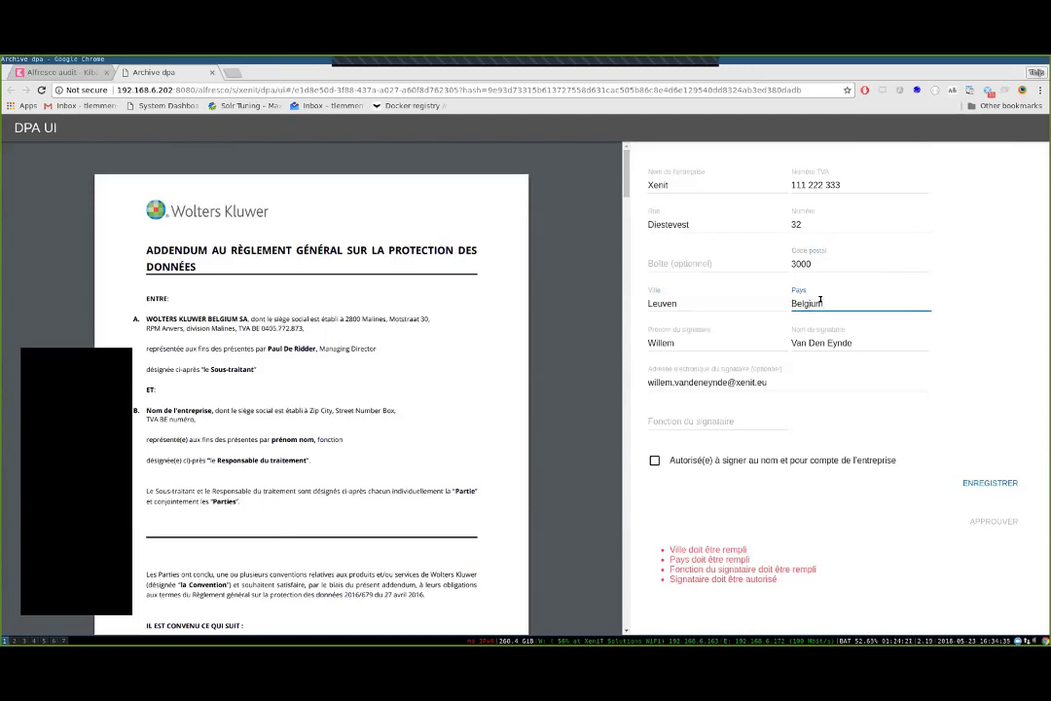
Enter the signatory's role in Fonction du signataire, tick 'Autorisé(e) à signer', and save the details.
click(722, 421)
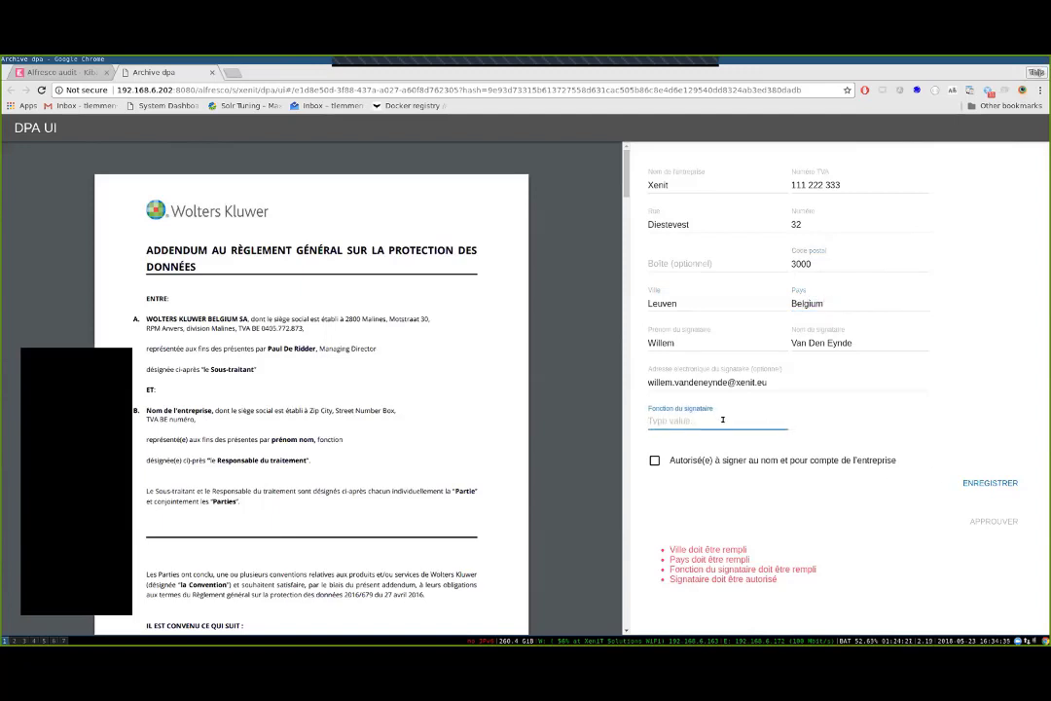
text(/c)
key(BackSpace)
key(BackSpace)
text(C)
click(655, 458)
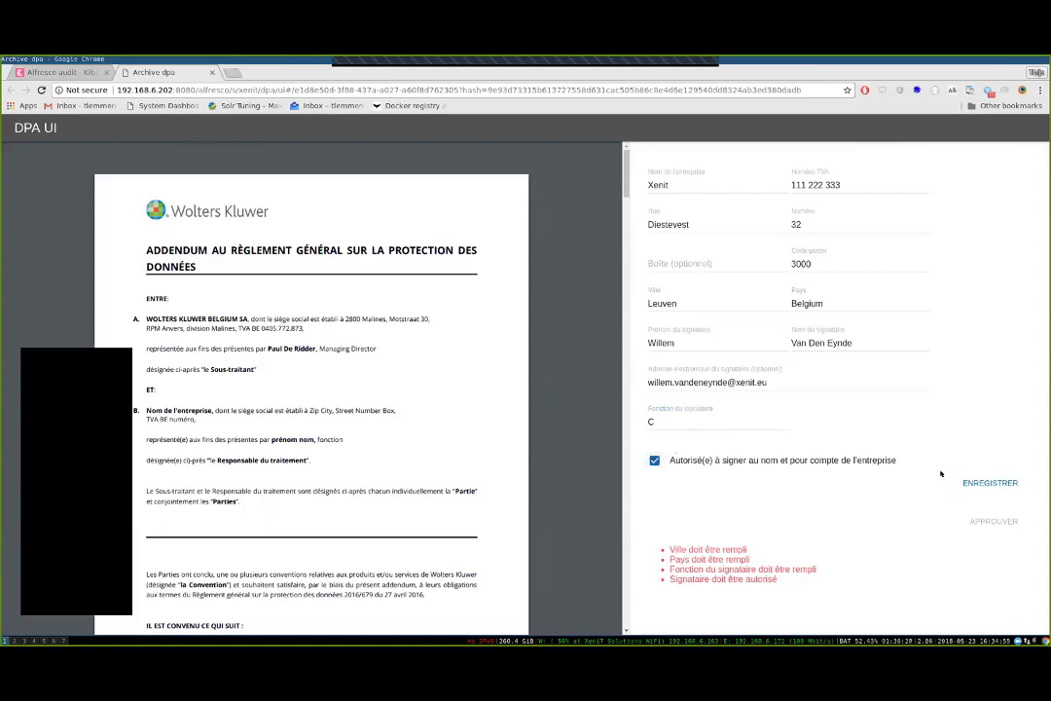
click(986, 482)
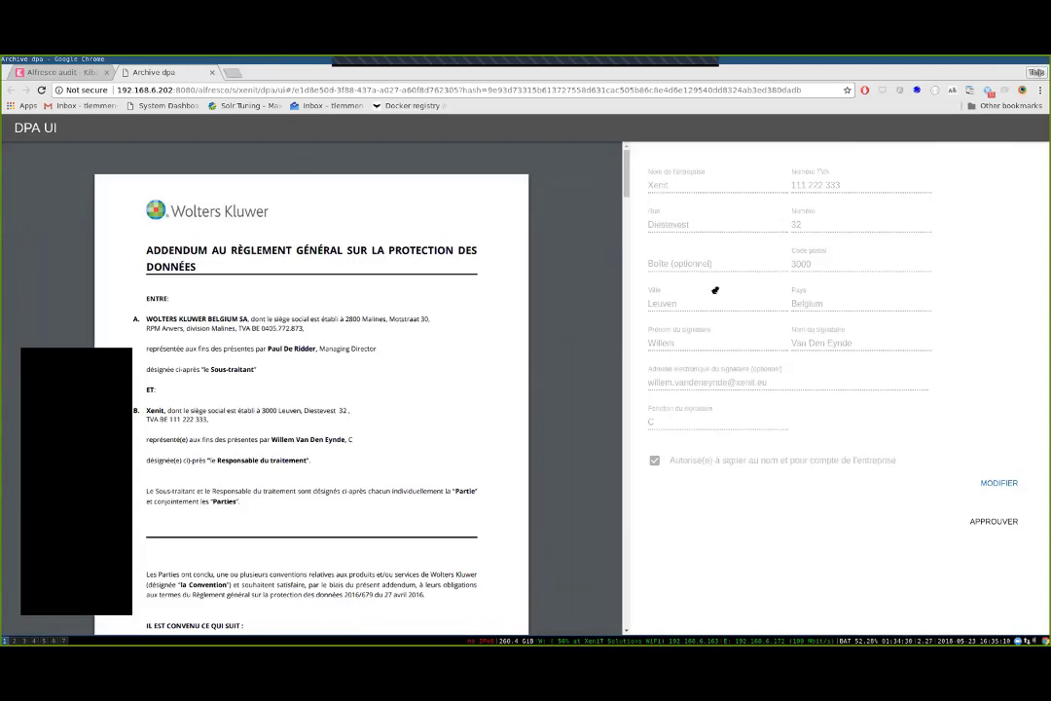
Approve the addendum, save its PDF as test.pdf, and open the downloaded file.
click(993, 522)
mouse_move(546, 224)
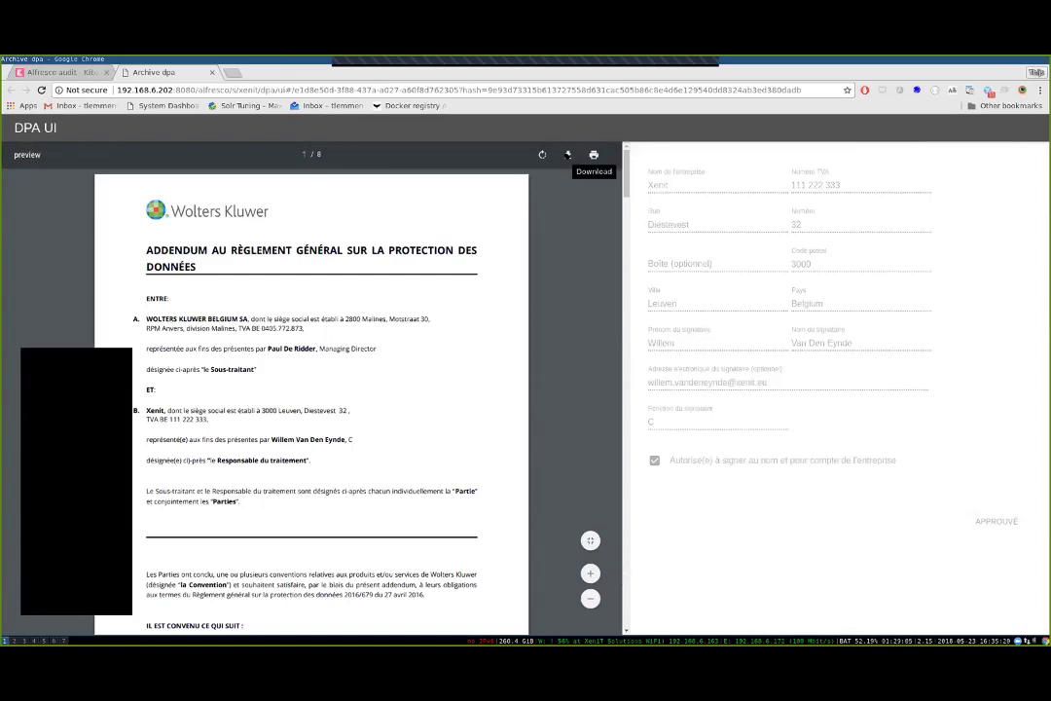
click(568, 154)
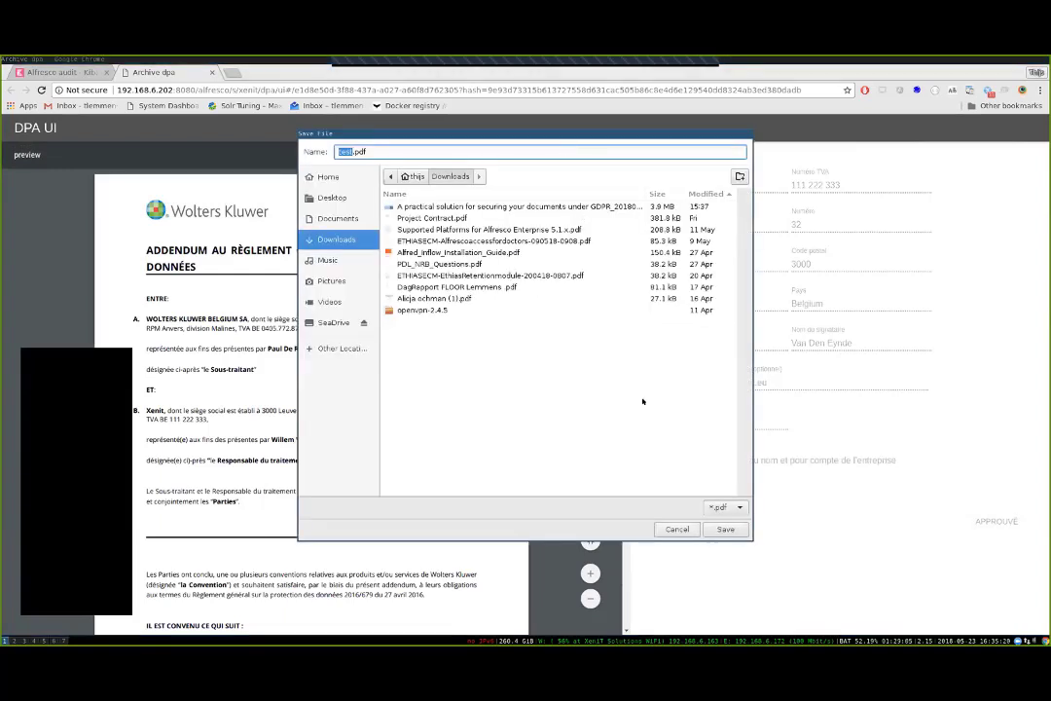
click(726, 528)
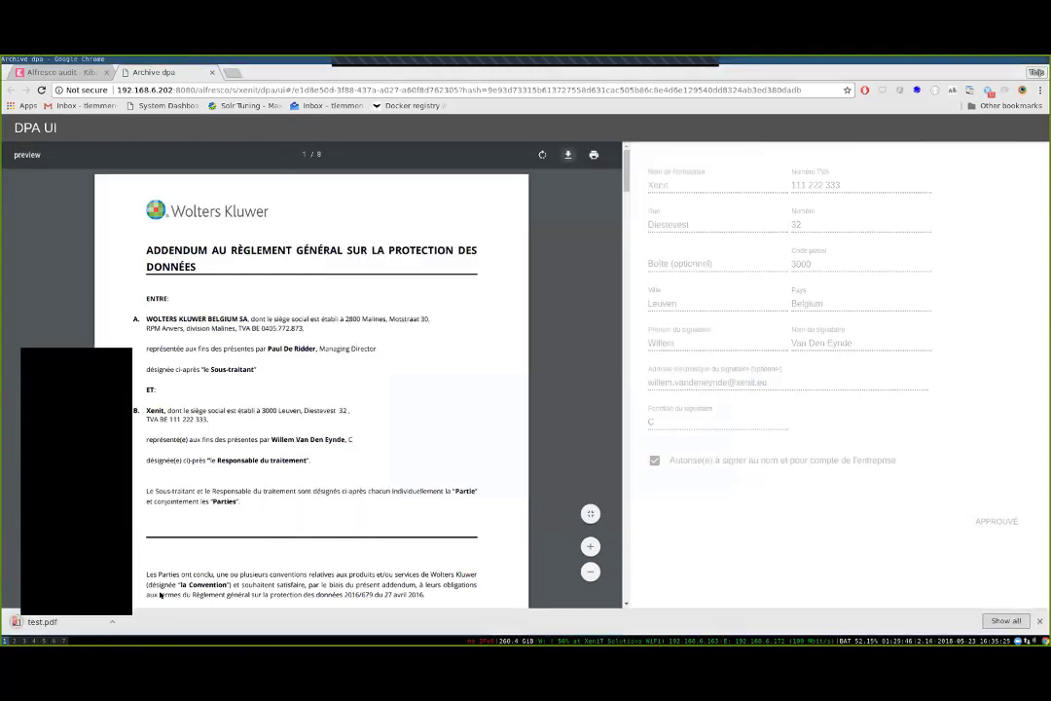
click(54, 622)
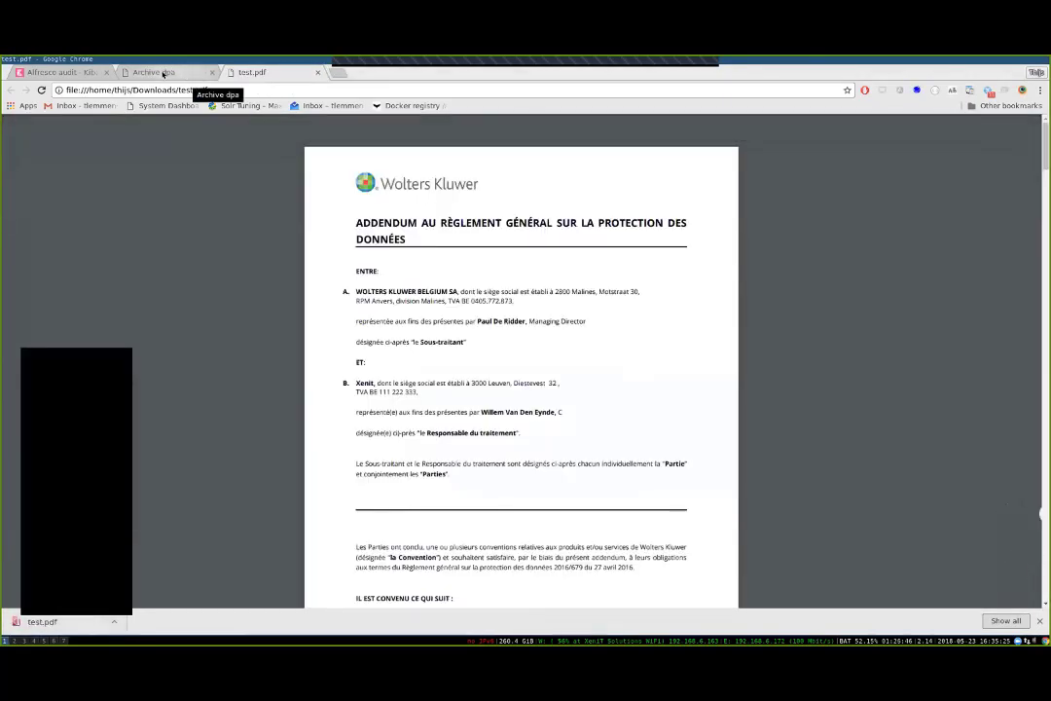
Go back to the 'Archive dpa' tab and scroll through the approved addendum preview.
click(163, 72)
scroll(440, 246, down, 1)
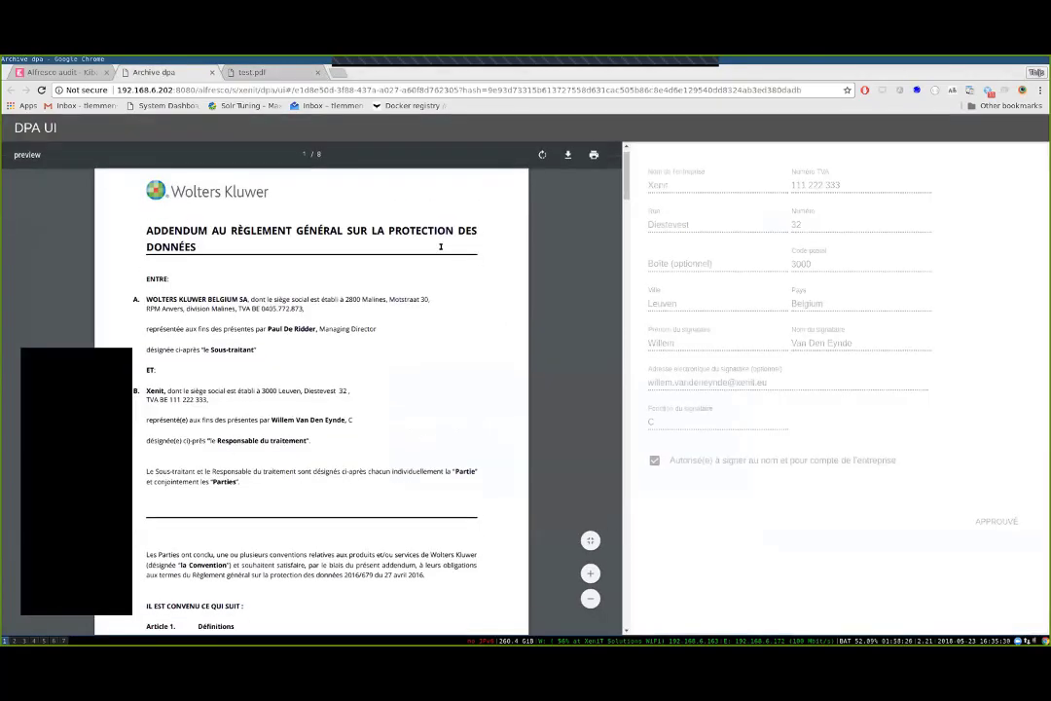
scroll(440, 246, up, 1)
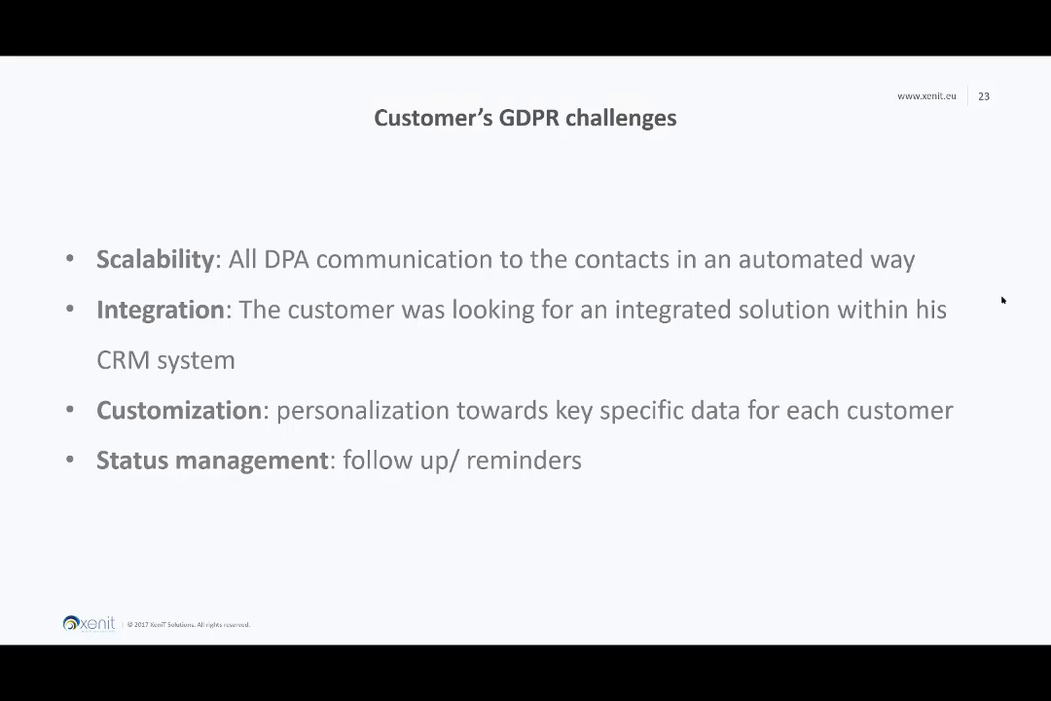
Advance the slideshow through the Q&A slide to the final Get in touch slide.
click(957, 364)
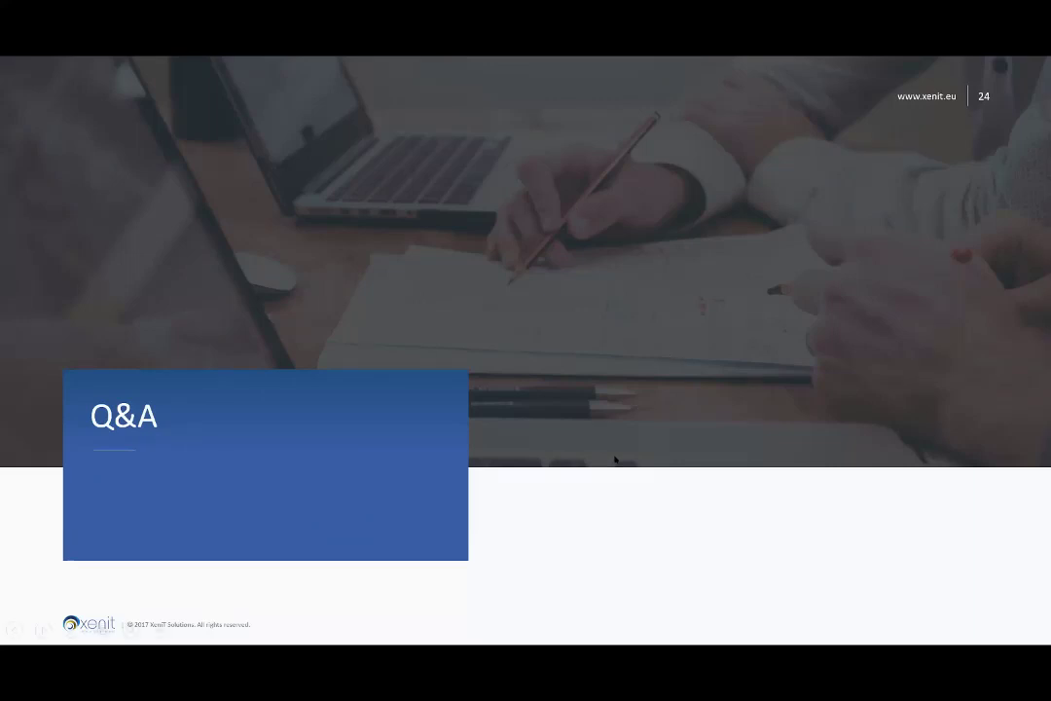
click(615, 460)
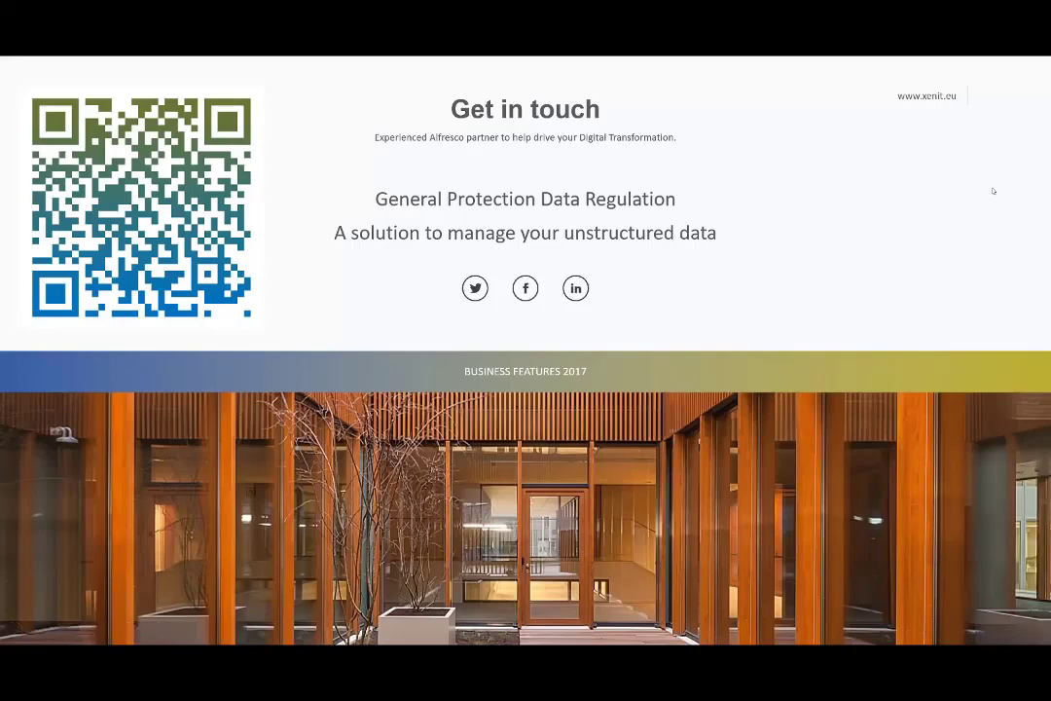